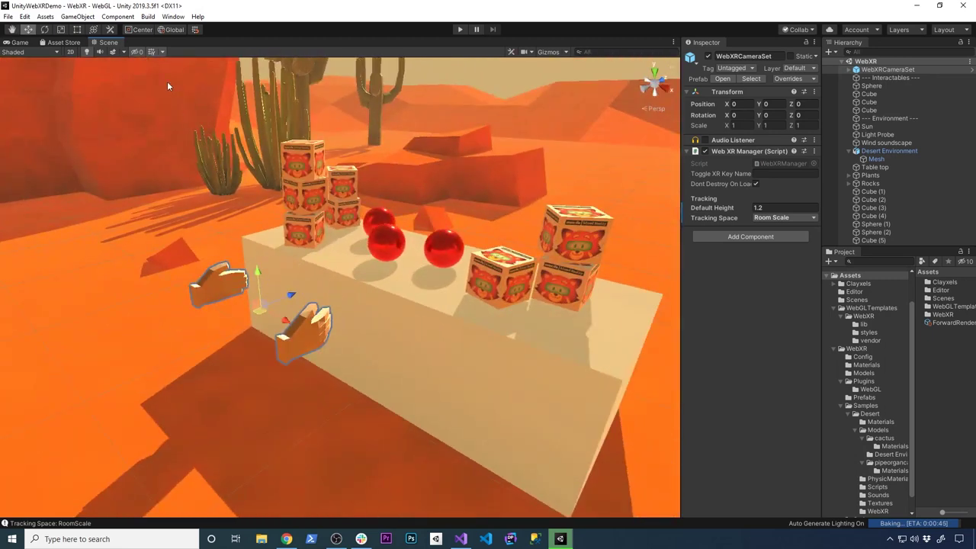
Step: Search the Asset Store for WebXR and open Mozilla's free WebXR Exporter page (v2.0.1)
{"action": "left_click", "coordinate": [66, 43]}
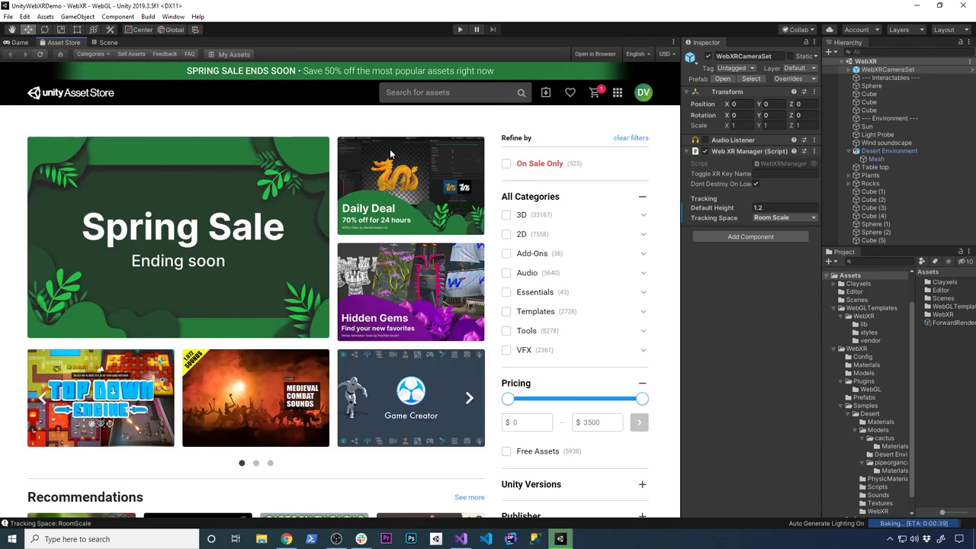
{"action": "left_click", "coordinate": [413, 91]}
{"action": "type", "text": "W"}
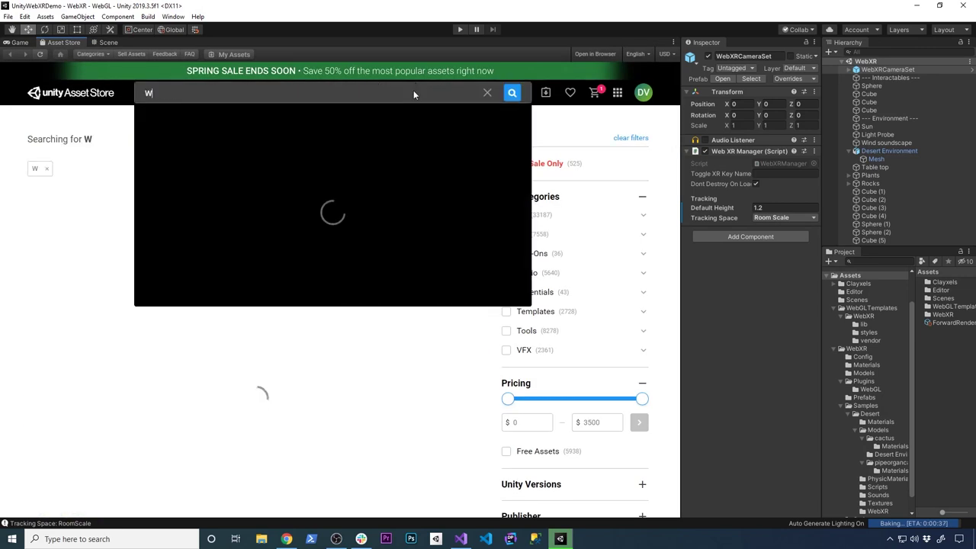
{"action": "type", "text": "ebXR"}
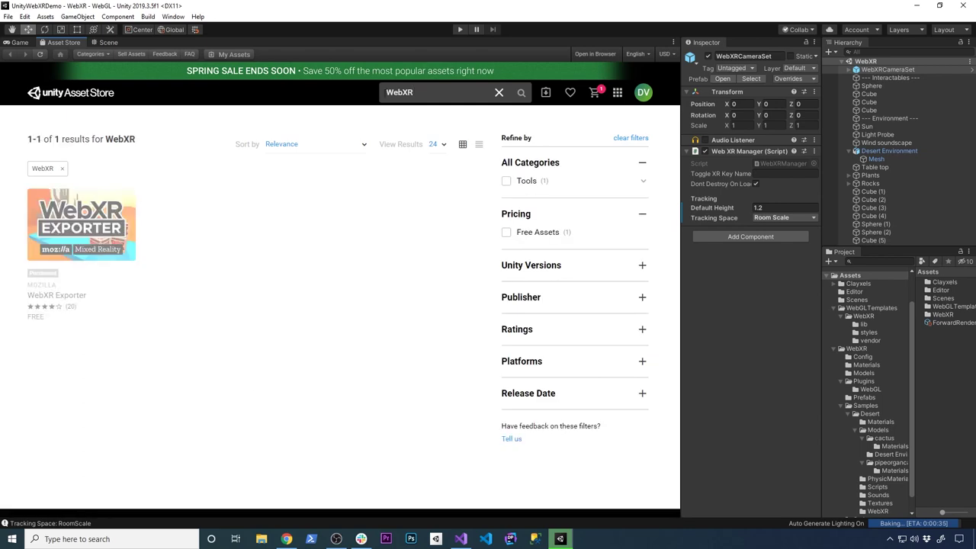
{"action": "mouse_move", "coordinate": [134, 255]}
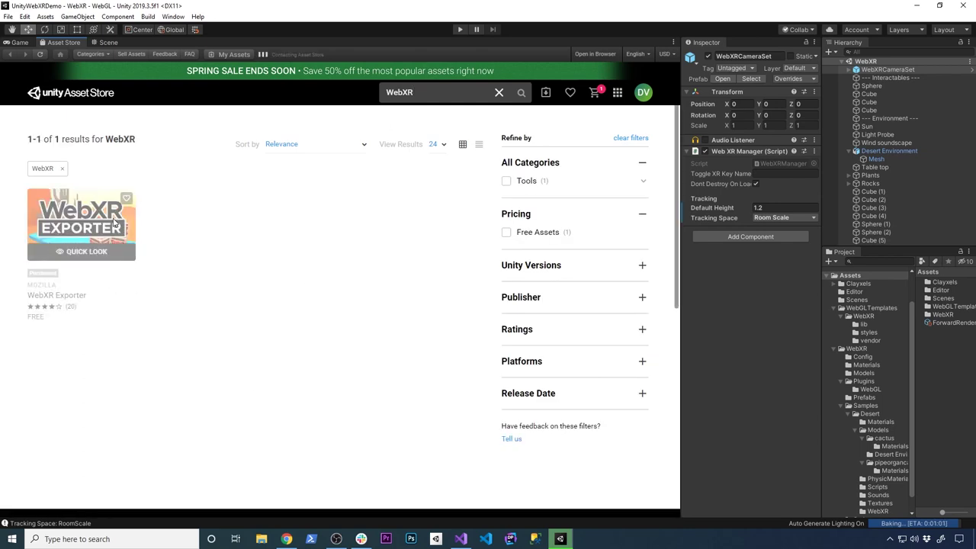
{"action": "left_click", "coordinate": [114, 222]}
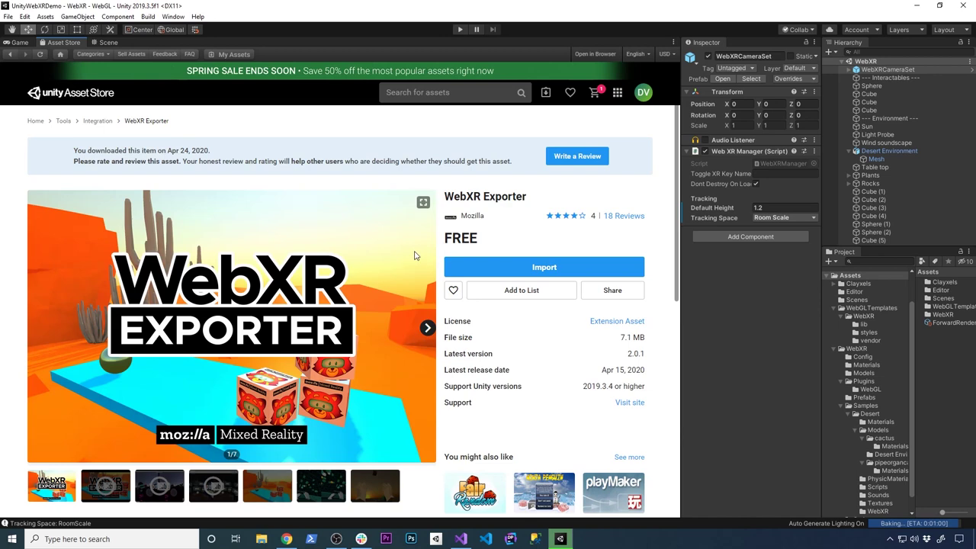
{"action": "scroll", "coordinate": [587, 336], "scroll_direction": "down", "scroll_amount": 1}
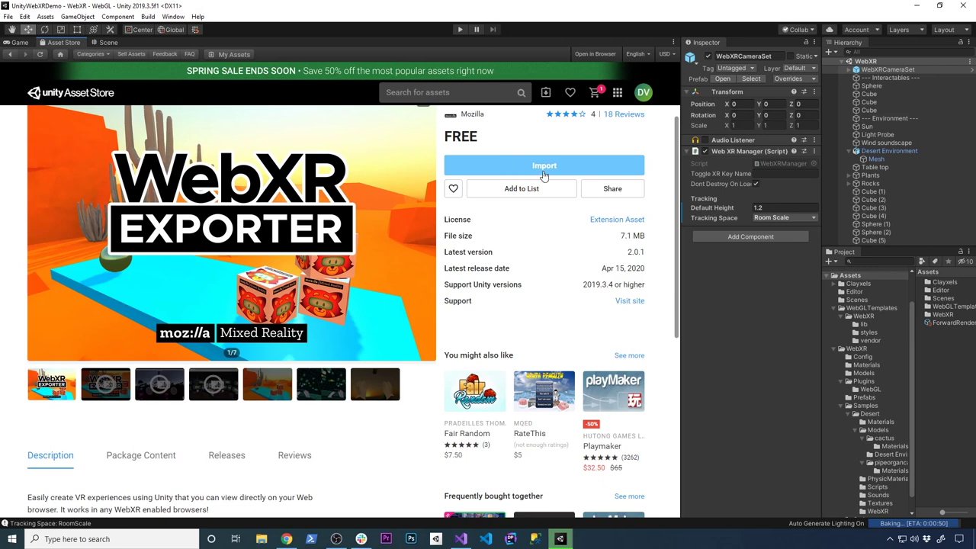
{"action": "left_click_drag", "start_coordinate": [679, 188], "coordinate": [497, 189]}
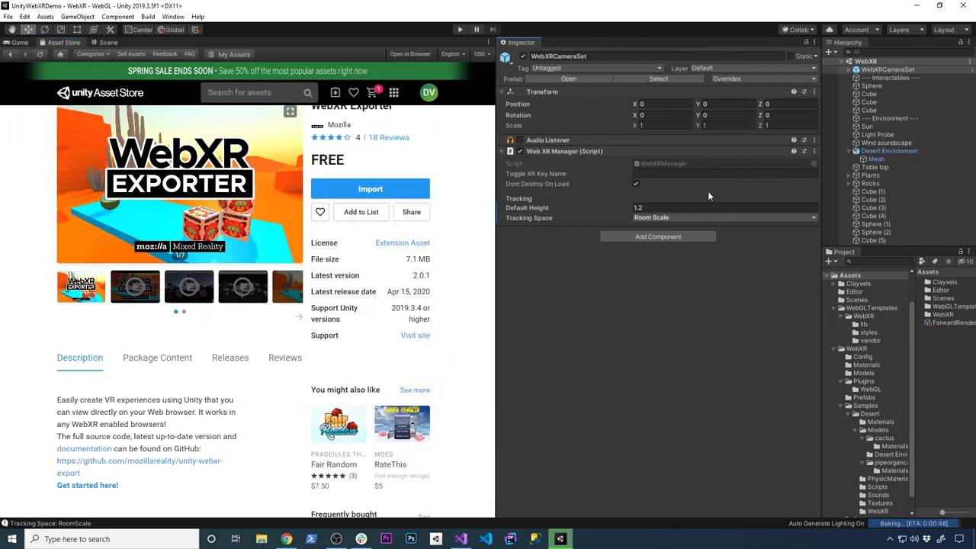
Step: Widen the Hierarchy and Project panels and open the WebGLTemplates folder
{"action": "left_click_drag", "start_coordinate": [819, 183], "coordinate": [612, 202]}
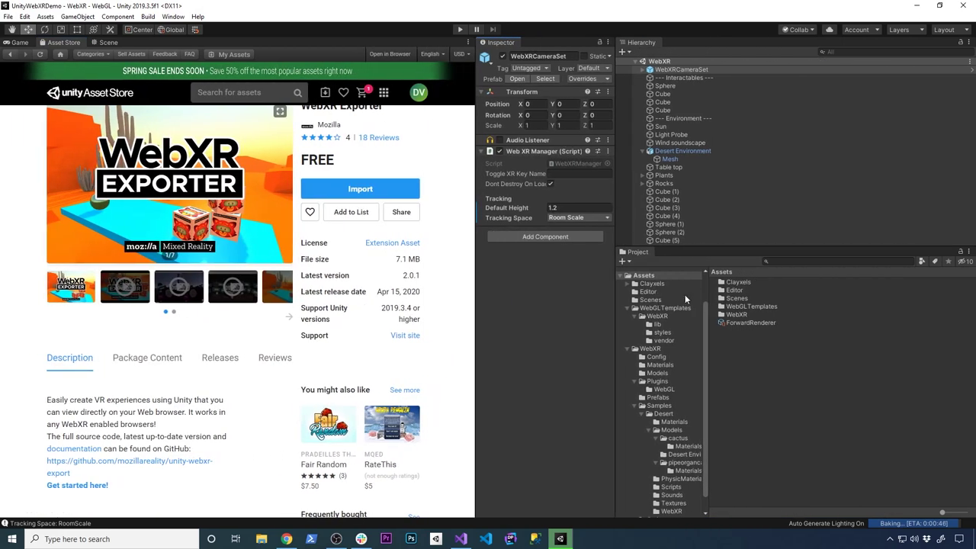
{"action": "scroll", "coordinate": [627, 320], "scroll_direction": "up", "scroll_amount": 2}
{"action": "left_click", "coordinate": [628, 341]}
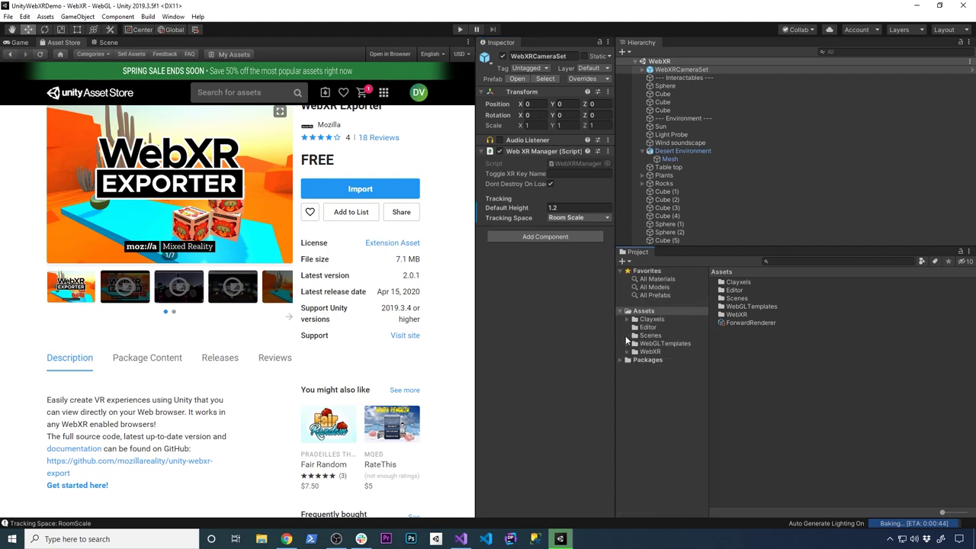
{"action": "left_click", "coordinate": [644, 344]}
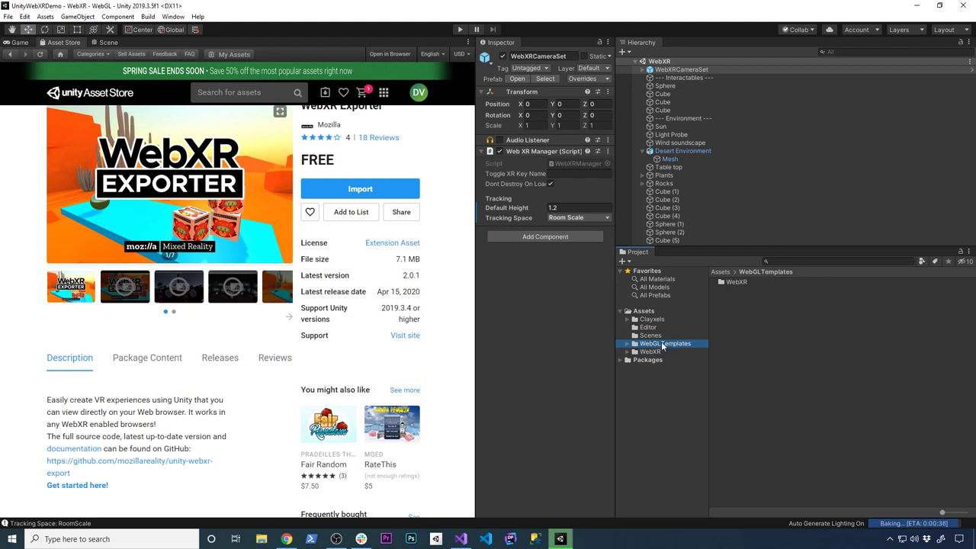
Step: Expand the WebXR folder to list Config, Materials, Models, Plugins, Prefabs, Samples and Scripts
{"action": "left_click", "coordinate": [654, 352]}
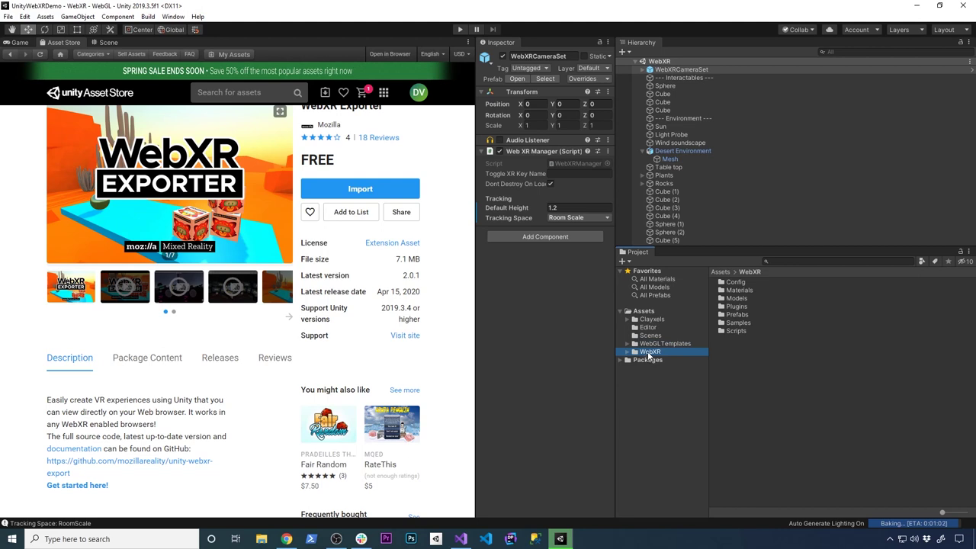
{"action": "left_click", "coordinate": [627, 352]}
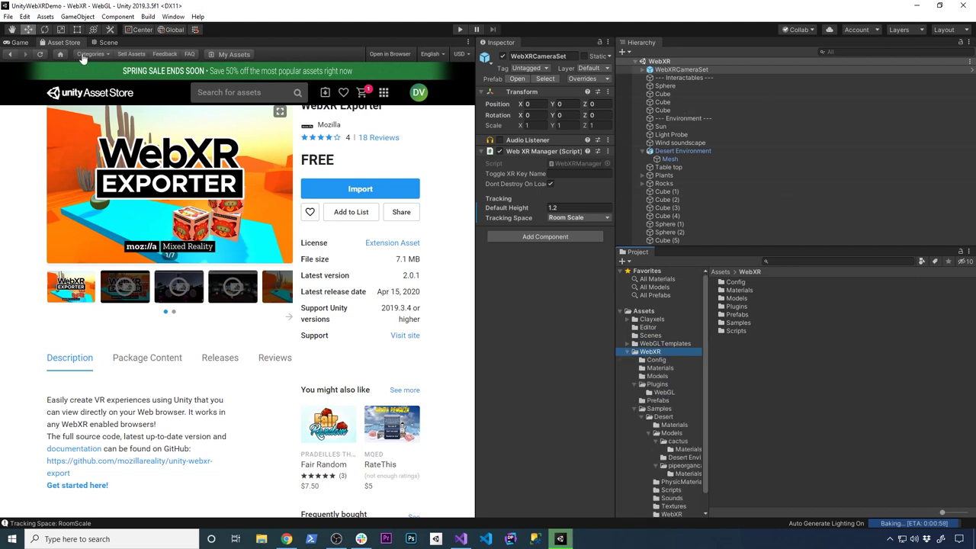
{"action": "left_click", "coordinate": [103, 42]}
Step: Frame the camera set's hands and open the Samples > Desert folder
{"action": "key", "text": "f"}
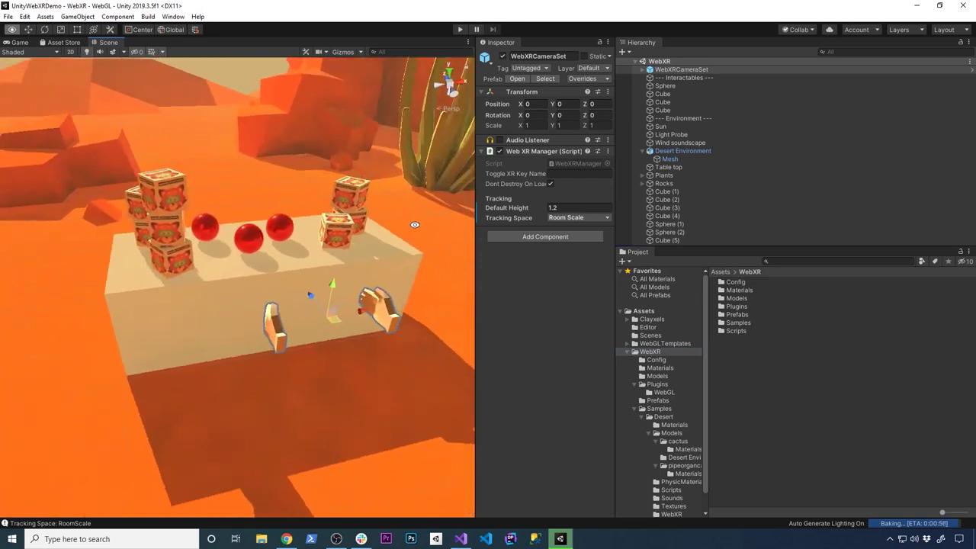
{"action": "double_click", "coordinate": [730, 323]}
{"action": "double_click", "coordinate": [733, 282]}
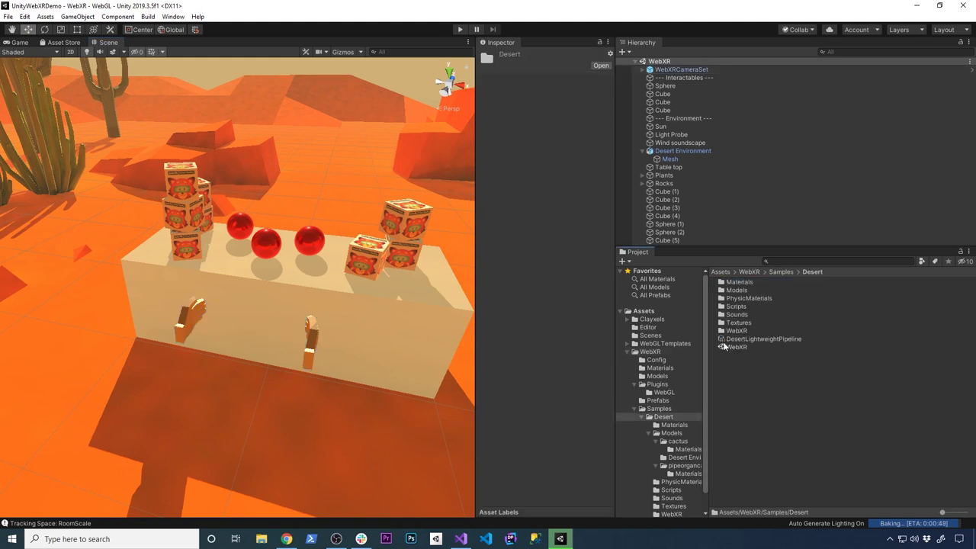
Step: Orbit and zoom around the table, selecting the Table top object
{"action": "right_click_drag", "start_coordinate": [418, 278], "coordinate": [300, 276]}
{"action": "scroll", "coordinate": [276, 256], "scroll_direction": "up", "scroll_amount": 2}
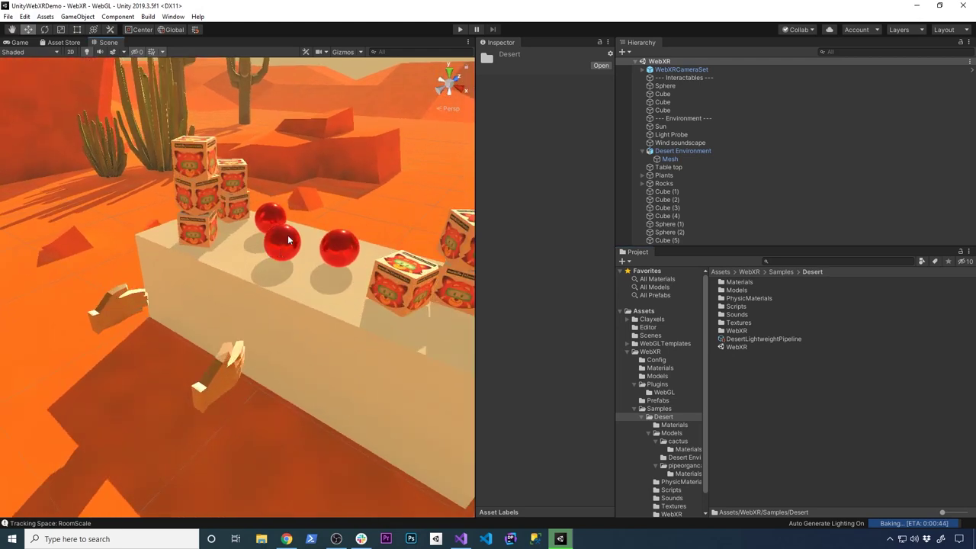
{"action": "left_click", "coordinate": [287, 302]}
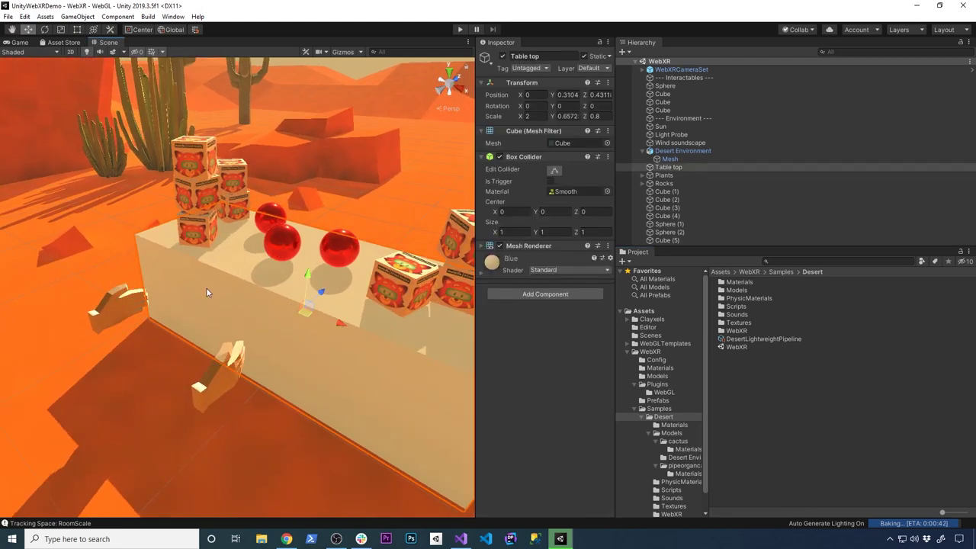
{"action": "scroll", "coordinate": [259, 341], "scroll_direction": "down", "scroll_amount": 3}
{"action": "right_click_drag", "start_coordinate": [259, 342], "coordinate": [427, 321]}
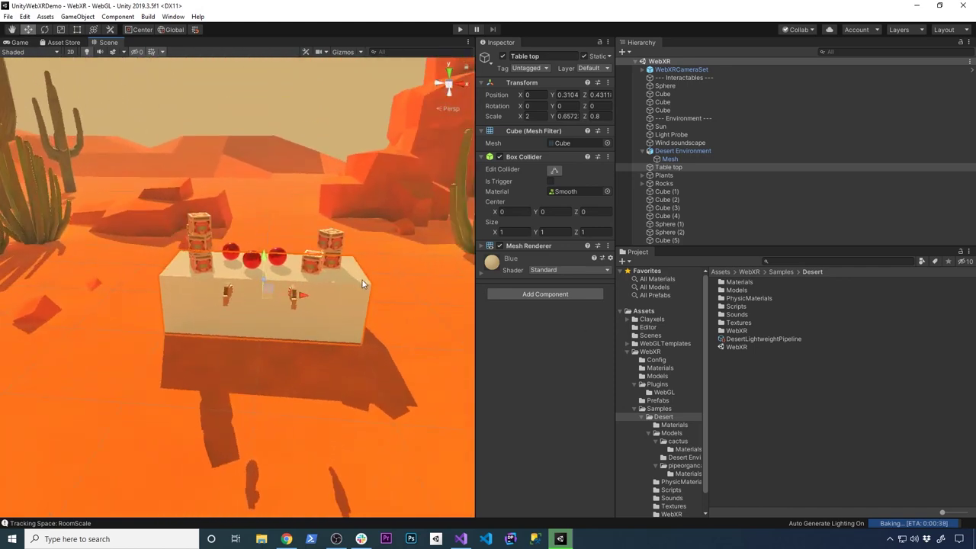
{"action": "mouse_move", "coordinate": [362, 280]}
{"action": "right_mouse_down"}
{"action": "mouse_move", "coordinate": [375, 275]}
{"action": "mouse_move", "coordinate": [351, 282]}
{"action": "right_mouse_up"}
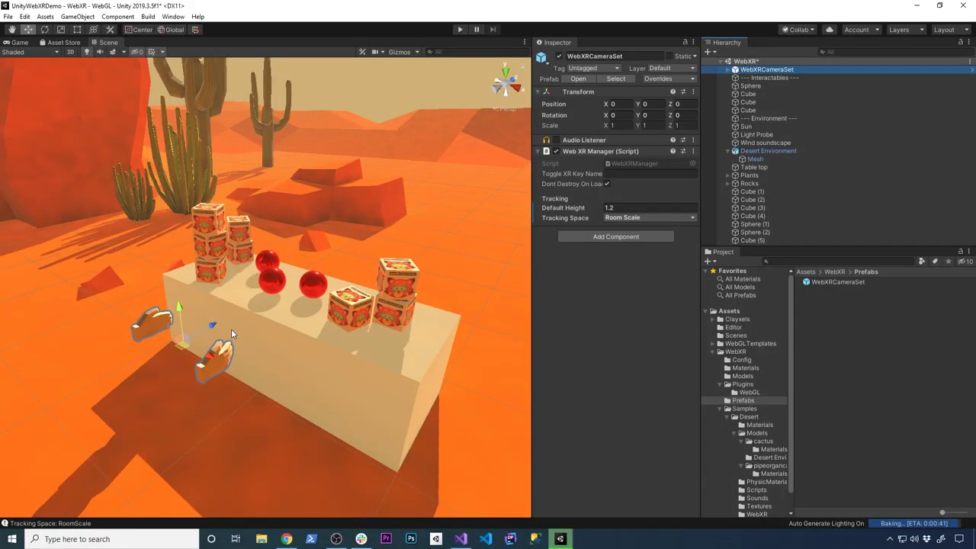
{"action": "left_click_drag", "start_coordinate": [231, 329], "coordinate": [503, 282], "text": "alt"}
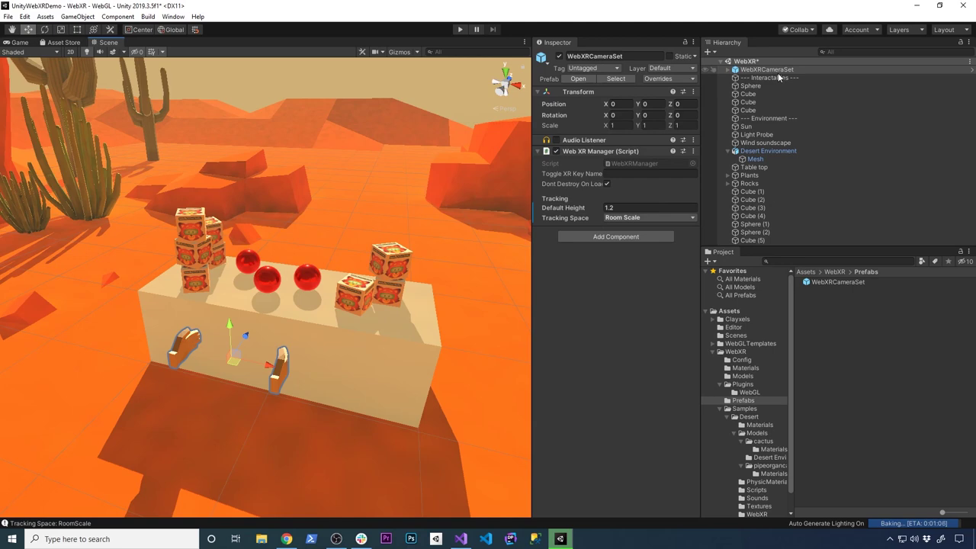
Step: Inspect WebXRCameraSet's handL, handR and Cameras (CameraMain, CameraL, CameraR), then select the first Sphere
{"action": "left_click", "coordinate": [728, 69]}
{"action": "left_click", "coordinate": [754, 77]}
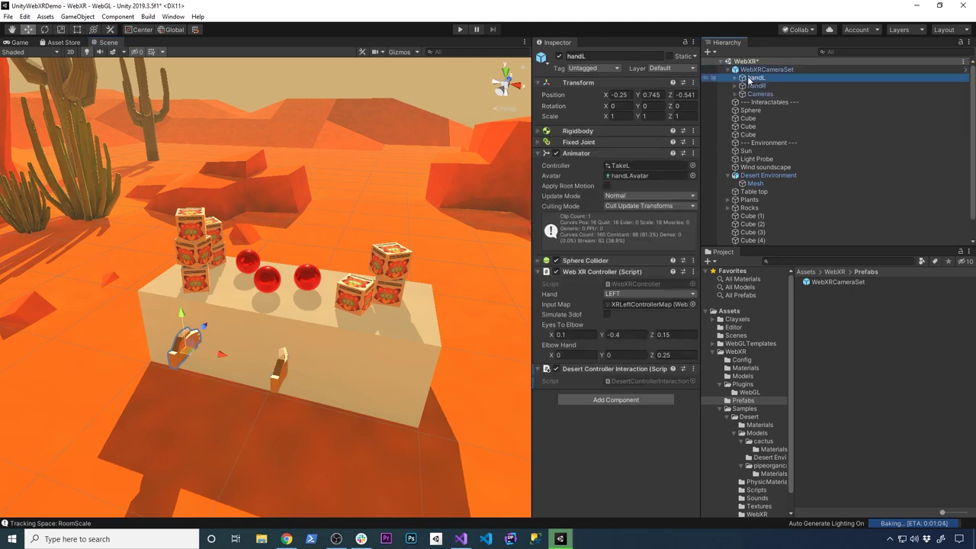
{"action": "left_click", "coordinate": [743, 85]}
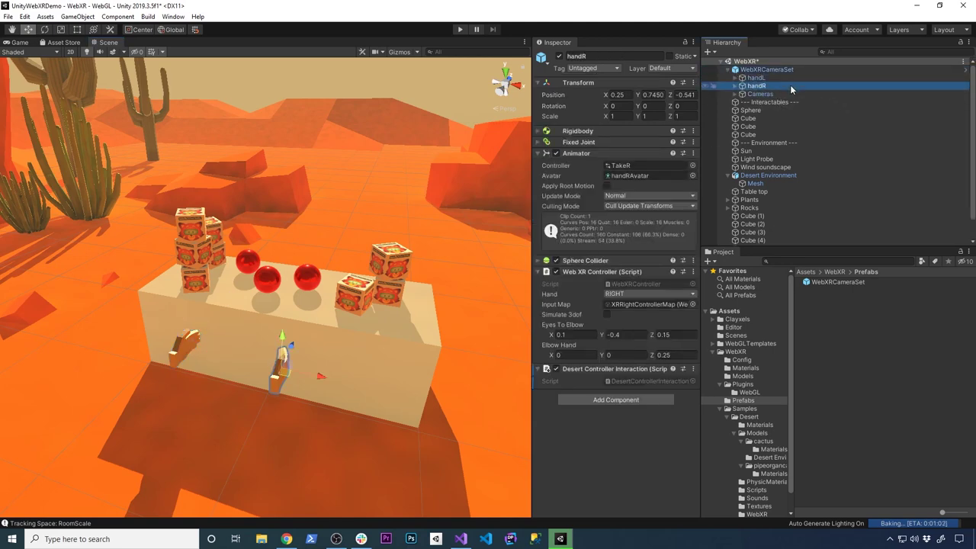
{"action": "left_click", "coordinate": [708, 94]}
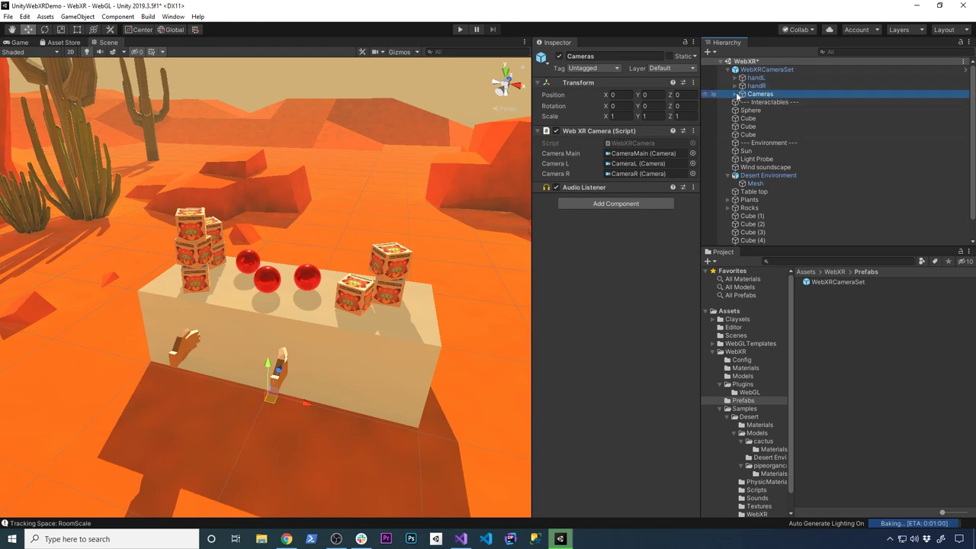
{"action": "left_click", "coordinate": [734, 94]}
{"action": "left_click", "coordinate": [758, 102]}
{"action": "key", "text": "Up"}
{"action": "key", "text": "Up"}
{"action": "key", "text": "Up"}
{"action": "key", "text": "Up"}
{"action": "key", "text": "Up"}
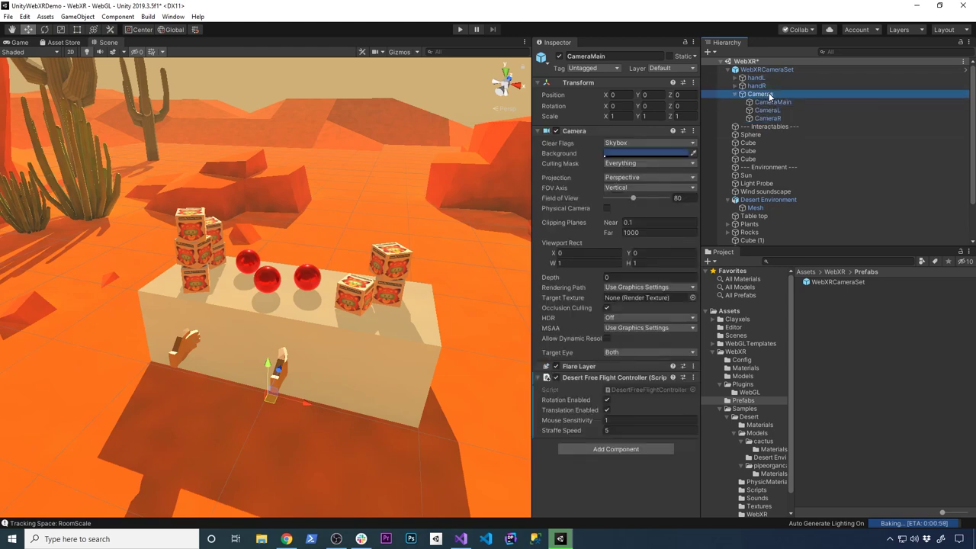
{"action": "left_click", "coordinate": [750, 134]}
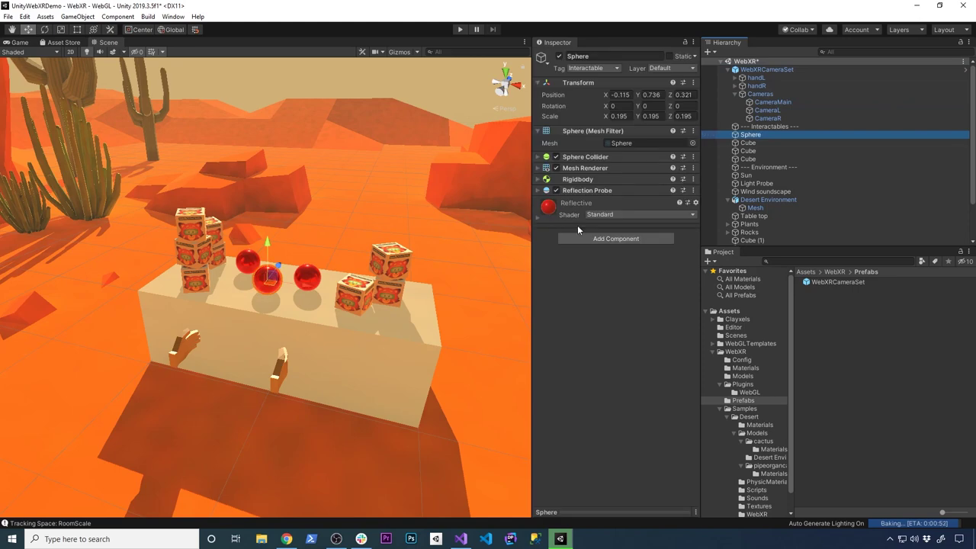
Step: Select a crate, then the middle red sphere with its Rigidbody, Sphere Collider and Reflection Probe
{"action": "scroll", "coordinate": [341, 273], "scroll_direction": "up", "scroll_amount": 3}
{"action": "scroll", "coordinate": [342, 272], "scroll_direction": "up", "scroll_amount": 2}
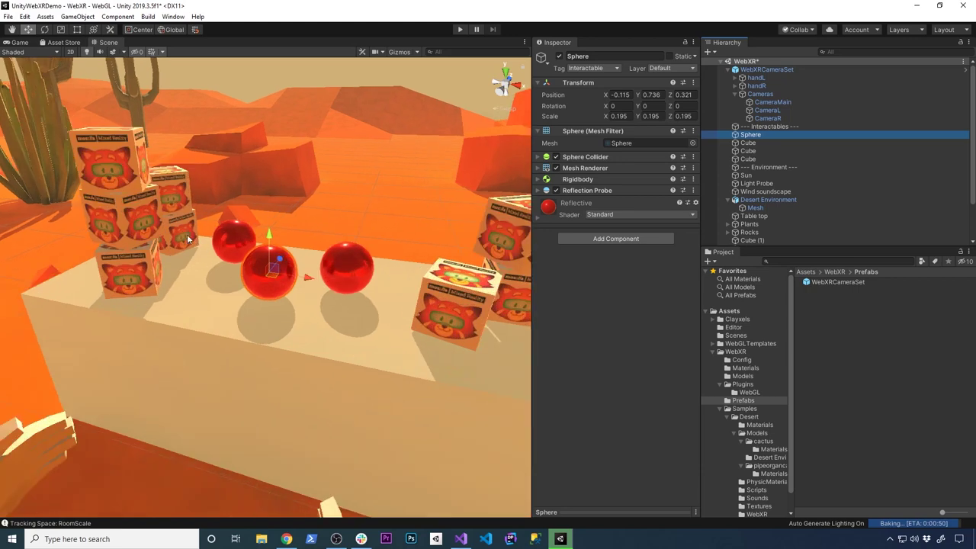
{"action": "left_click", "coordinate": [114, 176]}
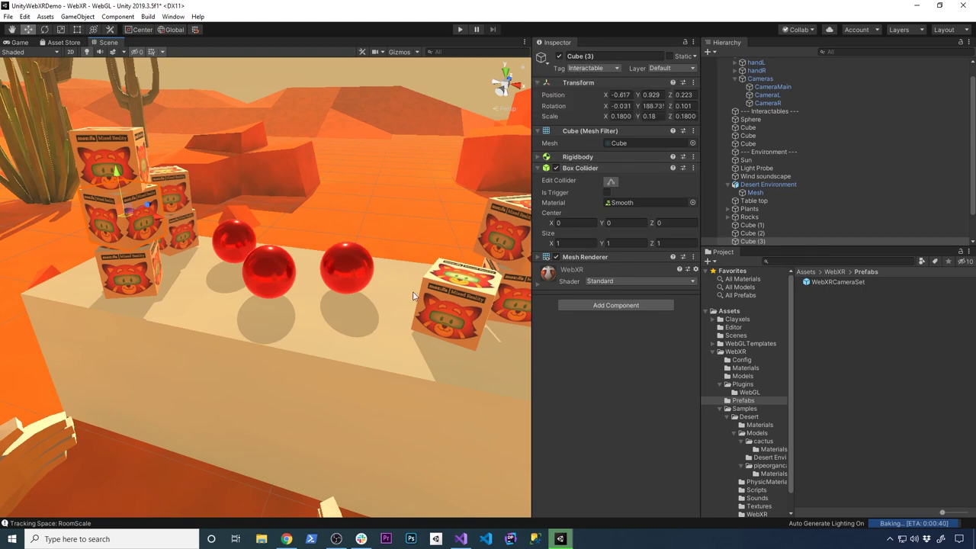
{"action": "scroll", "coordinate": [404, 273], "scroll_direction": "down", "scroll_amount": 4}
{"action": "scroll", "coordinate": [320, 288], "scroll_direction": "up", "scroll_amount": 2}
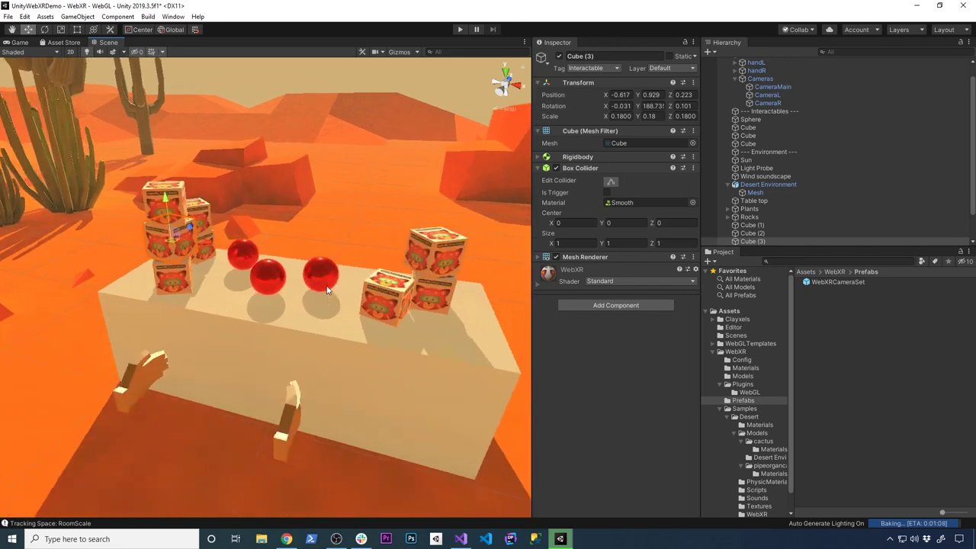
{"action": "left_click", "coordinate": [260, 282]}
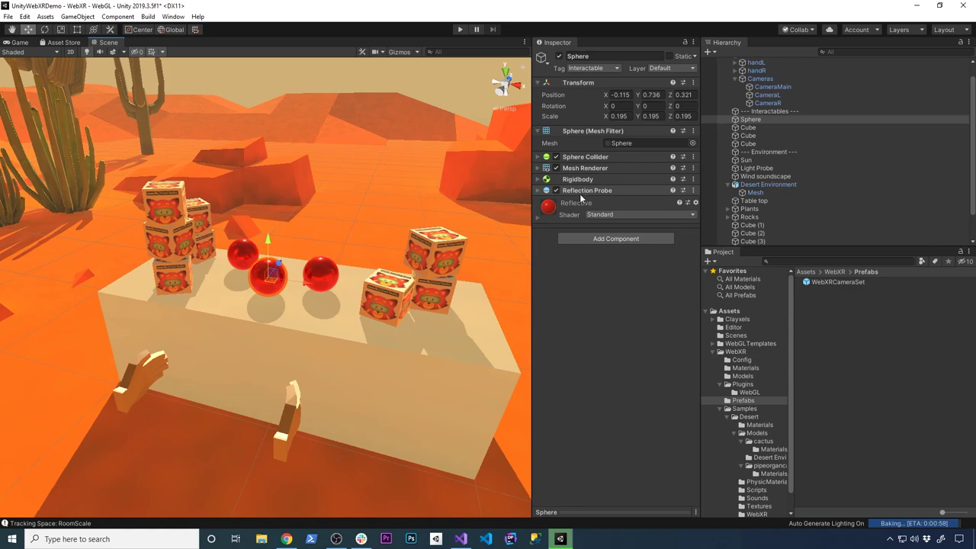
Step: Orbit and zoom around the red spheres to see the whole table
{"action": "left_click_drag", "start_coordinate": [350, 274], "coordinate": [248, 271], "text": "alt"}
{"action": "scroll", "coordinate": [305, 282], "scroll_direction": "up", "scroll_amount": 6}
{"action": "scroll", "coordinate": [325, 287], "scroll_direction": "down", "scroll_amount": 4}
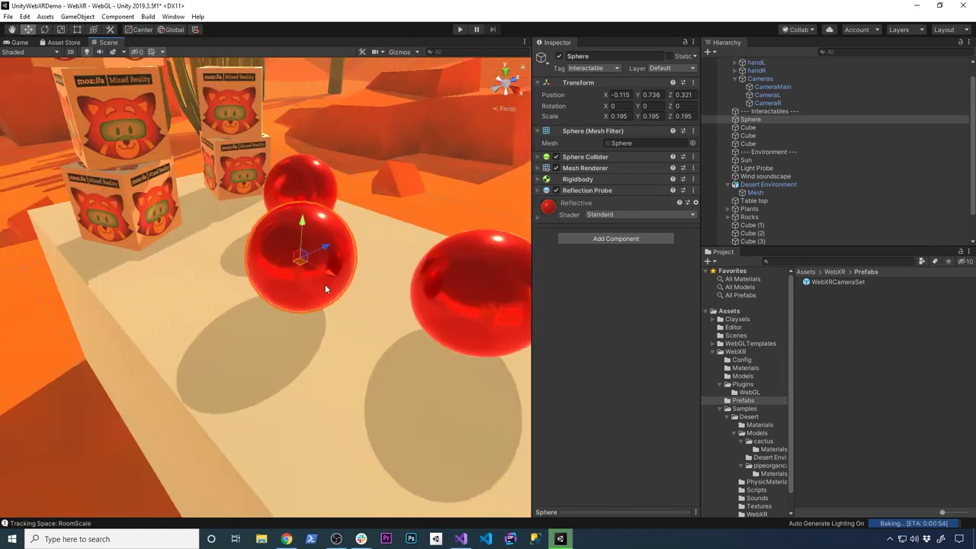
{"action": "scroll", "coordinate": [327, 242], "scroll_direction": "down", "scroll_amount": 3}
{"action": "left_click_drag", "start_coordinate": [327, 243], "coordinate": [306, 229], "text": "alt"}
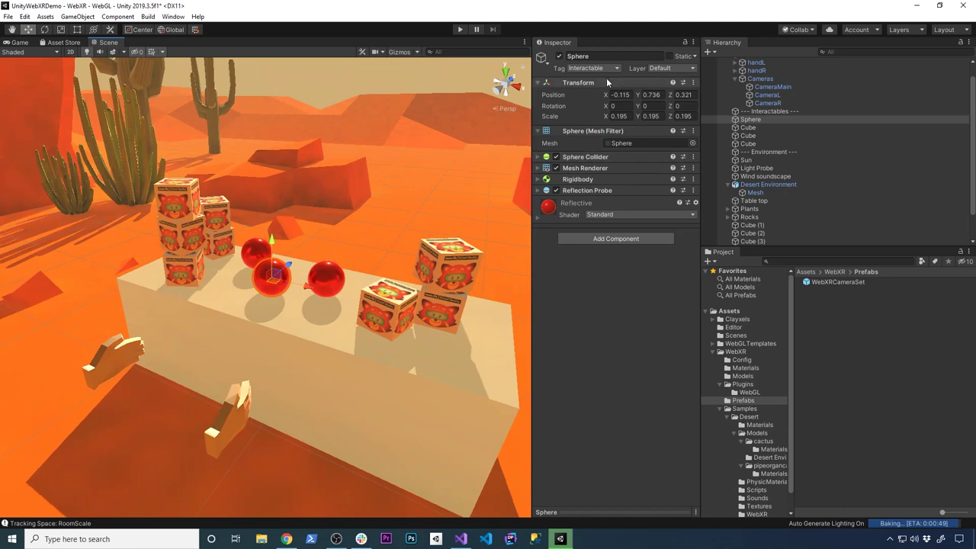
{"action": "scroll", "coordinate": [762, 107], "scroll_direction": "up", "scroll_amount": 1}
{"action": "left_click", "coordinate": [765, 69]}
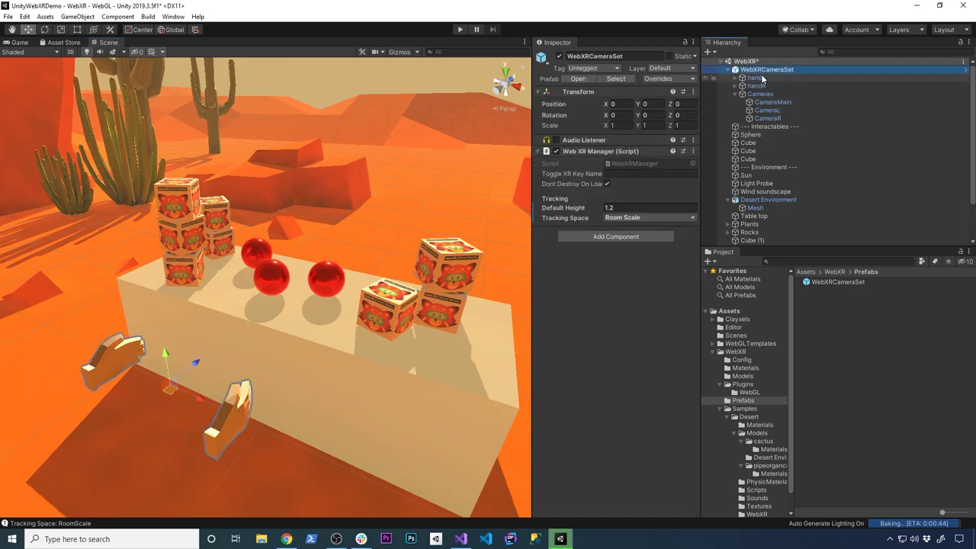
{"action": "scroll", "coordinate": [383, 361], "scroll_direction": "down", "scroll_amount": 3}
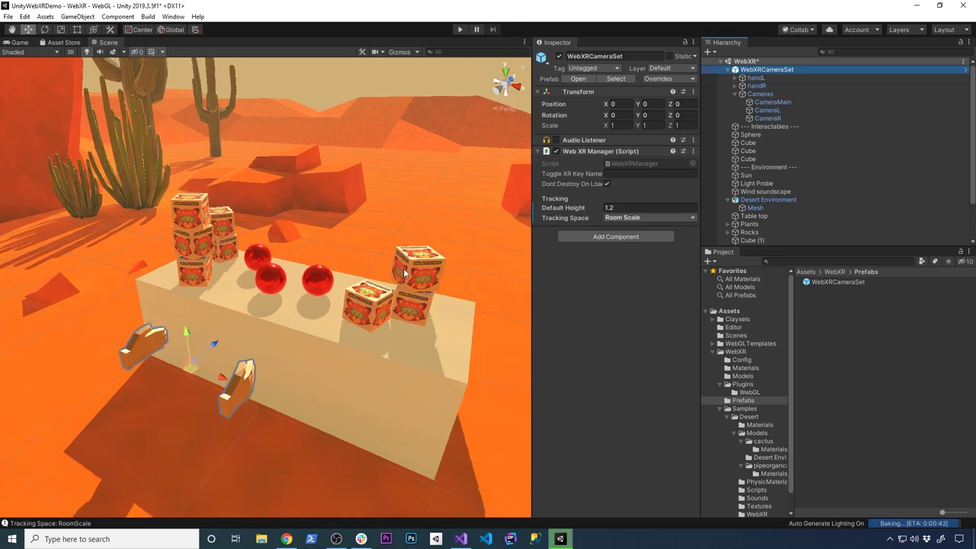
{"action": "left_click", "coordinate": [737, 352]}
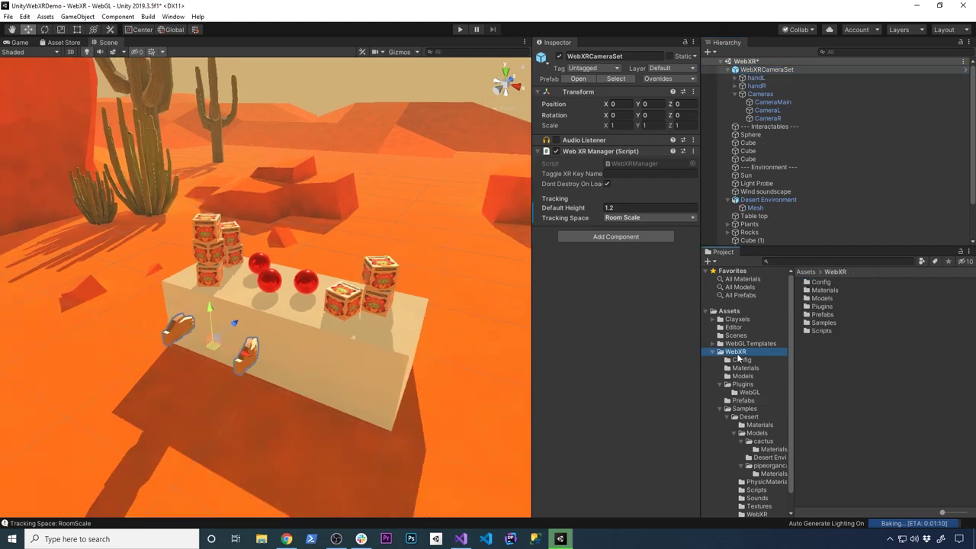
{"action": "left_click", "coordinate": [743, 401]}
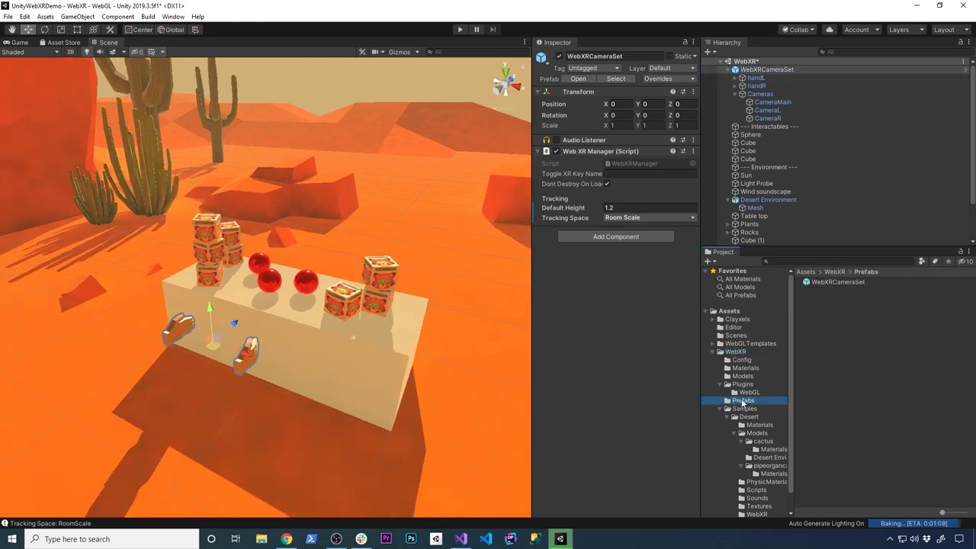
{"action": "left_click_drag", "start_coordinate": [821, 284], "coordinate": [356, 295]}
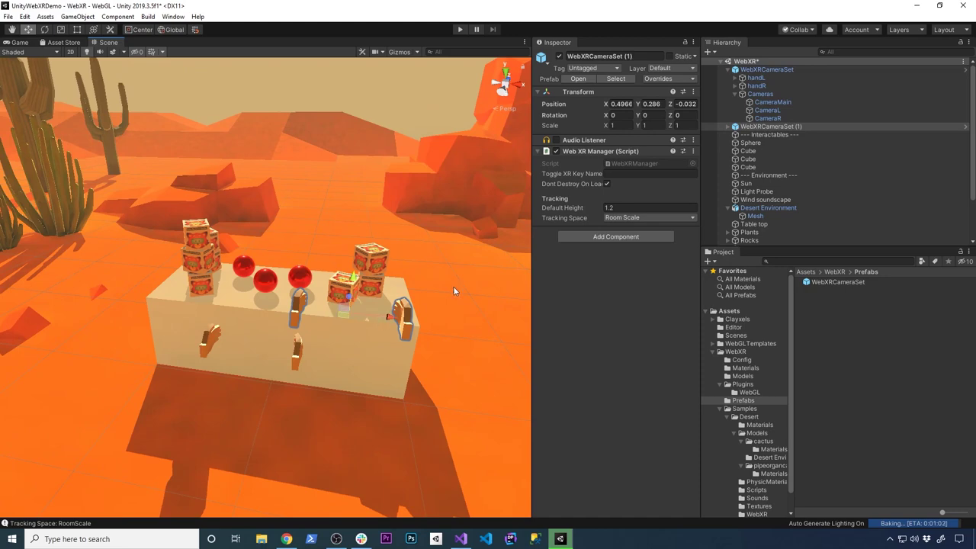
{"action": "key", "text": "Delete"}
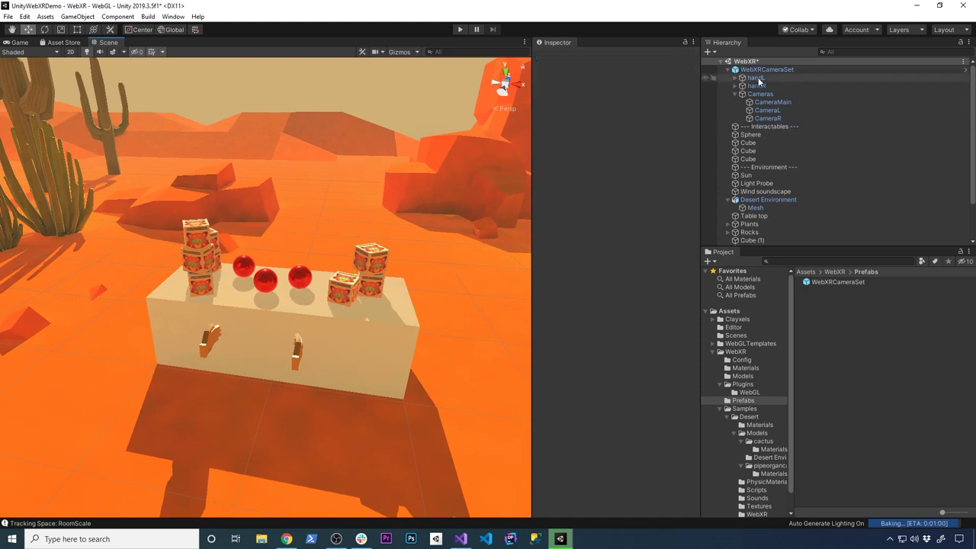
Step: Select WebXRCameraSet to show its WebXR Manager settings, then open the WebXR Scripts folder
{"action": "left_click", "coordinate": [766, 70]}
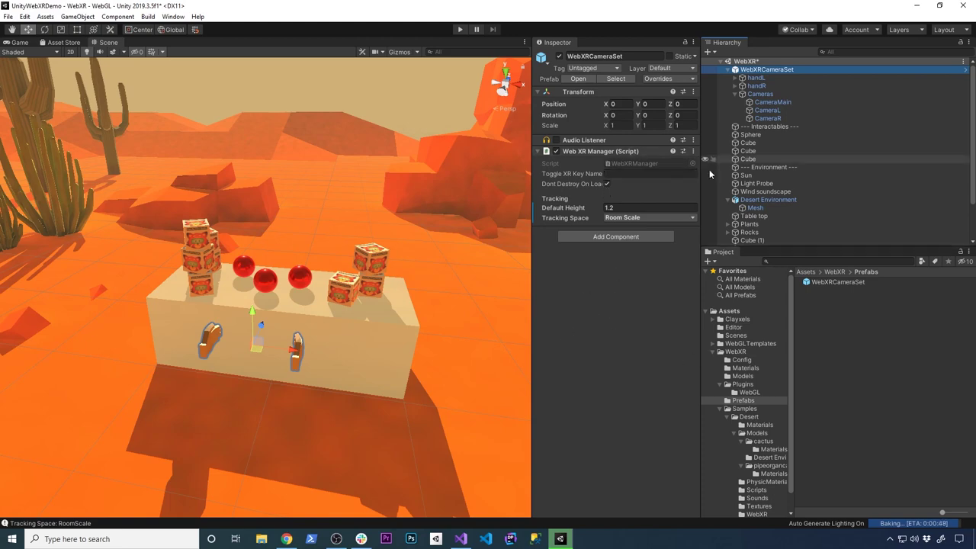
{"action": "scroll", "coordinate": [753, 430], "scroll_direction": "down", "scroll_amount": 1}
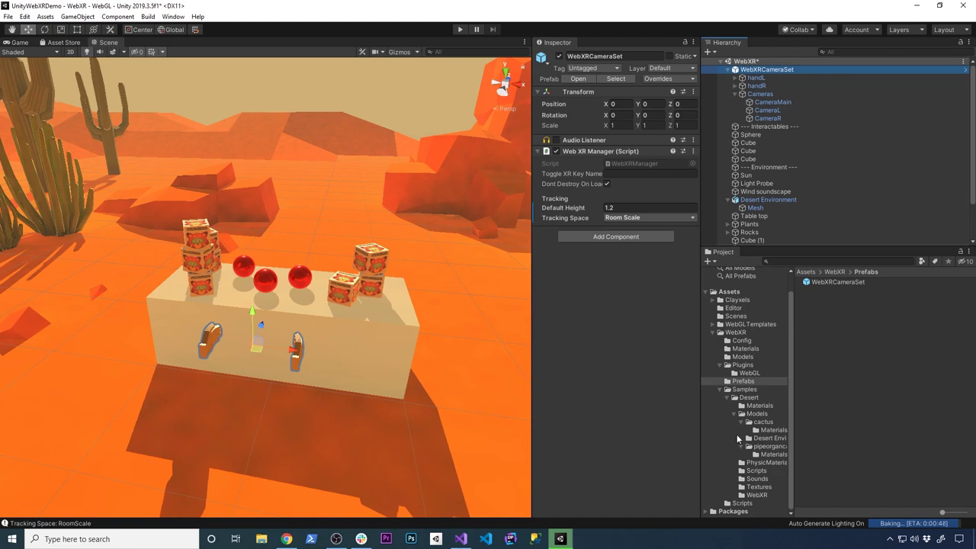
{"action": "left_click", "coordinate": [738, 503]}
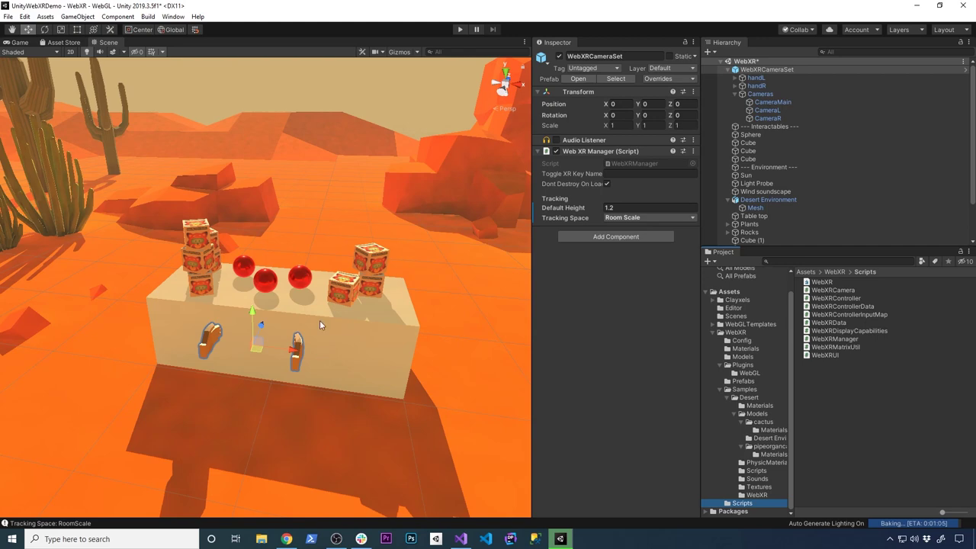
Step: Open WebXRManager.cs in Visual Studio and scroll down to the OnWebXRData code
{"action": "double_click", "coordinate": [633, 162]}
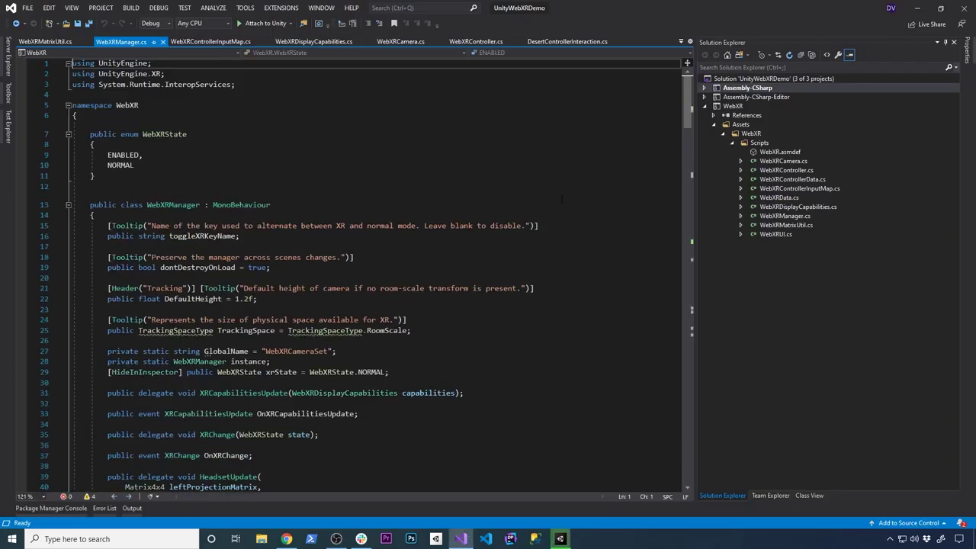
{"action": "scroll", "coordinate": [400, 298], "scroll_direction": "down", "scroll_amount": 20}
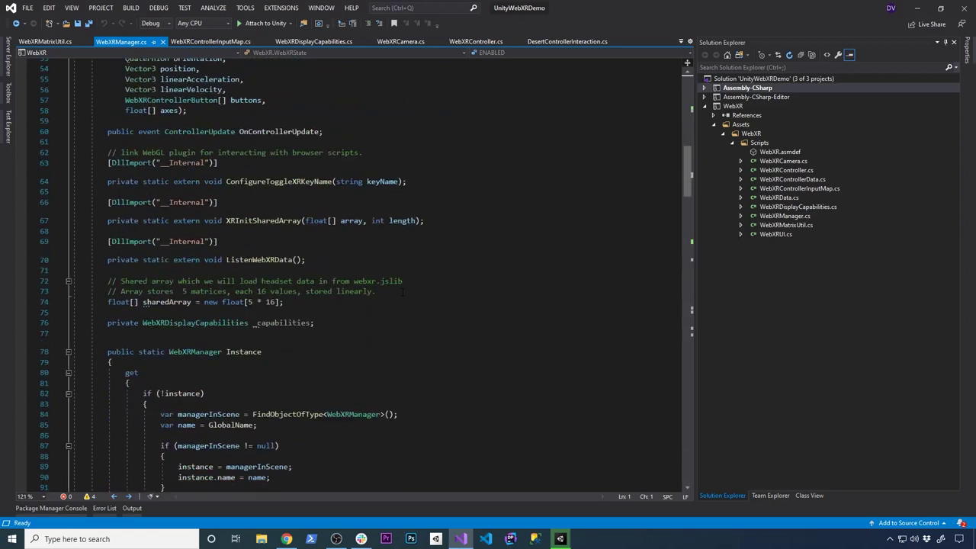
{"action": "scroll", "coordinate": [404, 290], "scroll_direction": "down", "scroll_amount": 10}
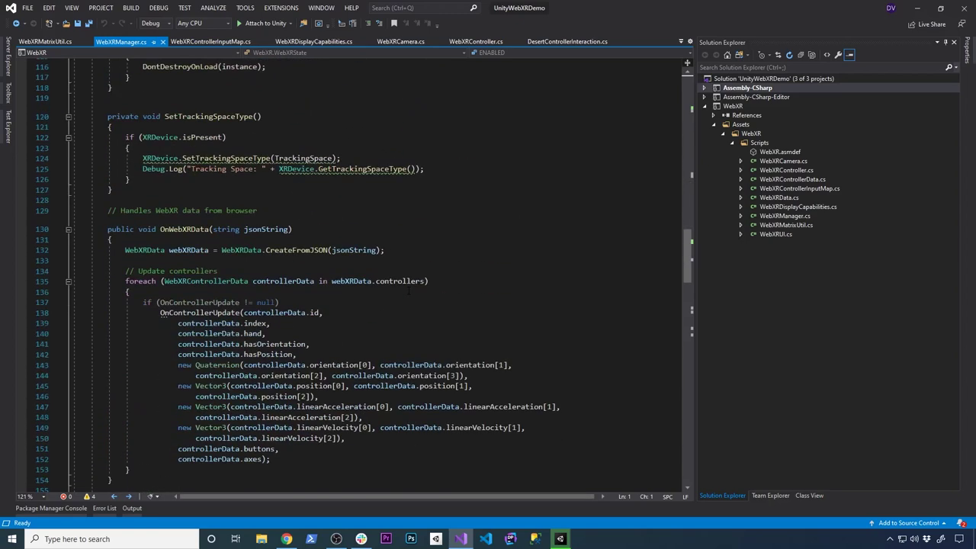
{"action": "scroll", "coordinate": [410, 288], "scroll_direction": "down", "scroll_amount": 3}
{"action": "left_click_drag", "start_coordinate": [76, 135], "coordinate": [137, 386]}
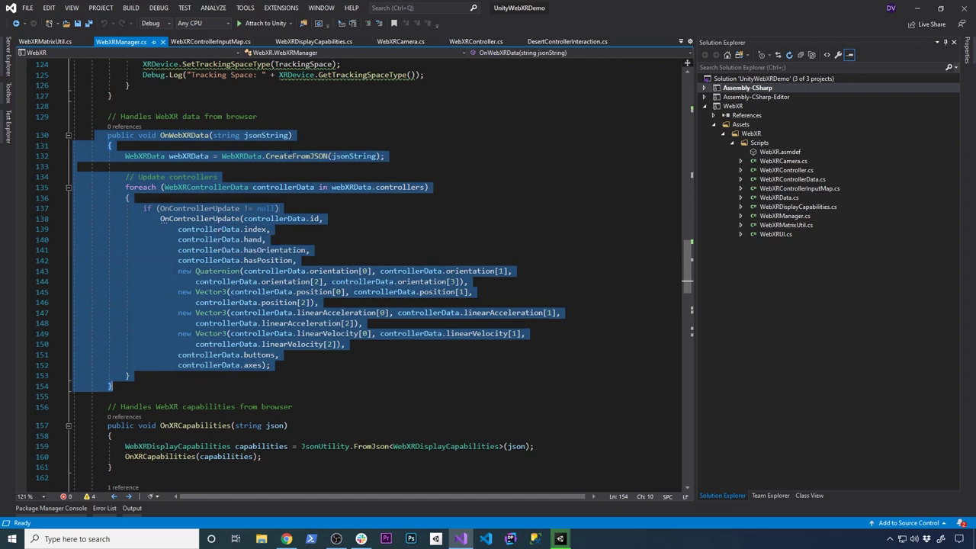
Step: Highlight the WebXRControllerData type on line 135, review the code, and return to Unity
{"action": "double_click", "coordinate": [209, 188]}
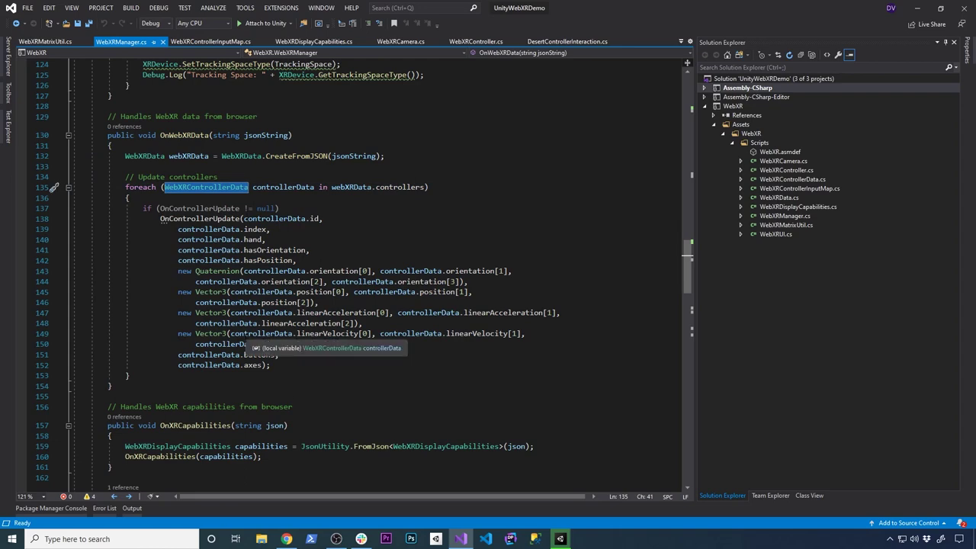
{"action": "scroll", "coordinate": [381, 275], "scroll_direction": "down", "scroll_amount": 4}
{"action": "scroll", "coordinate": [381, 274], "scroll_direction": "up", "scroll_amount": 5}
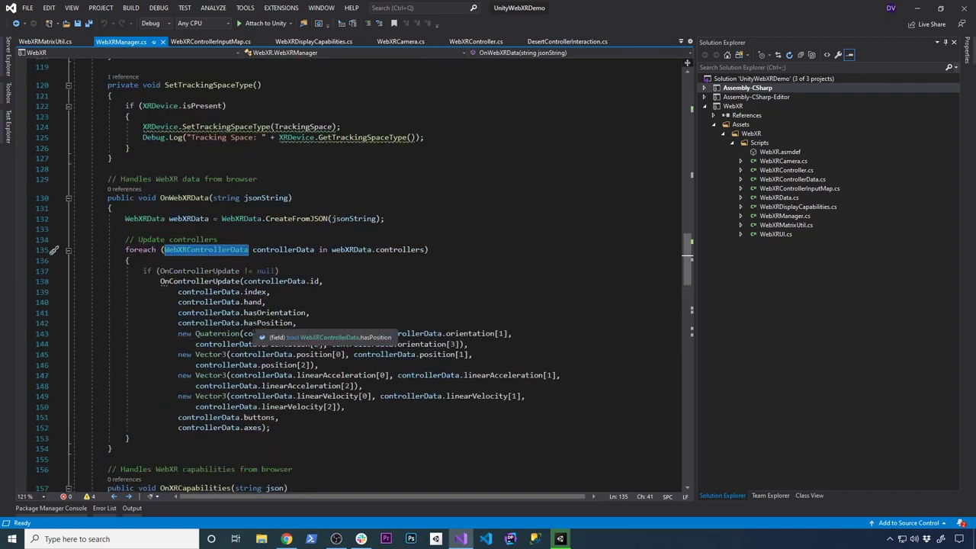
{"action": "scroll", "coordinate": [264, 298], "scroll_direction": "up", "scroll_amount": 5}
{"action": "scroll", "coordinate": [264, 297], "scroll_direction": "up", "scroll_amount": 5}
{"action": "key", "text": "alt+Tab"}
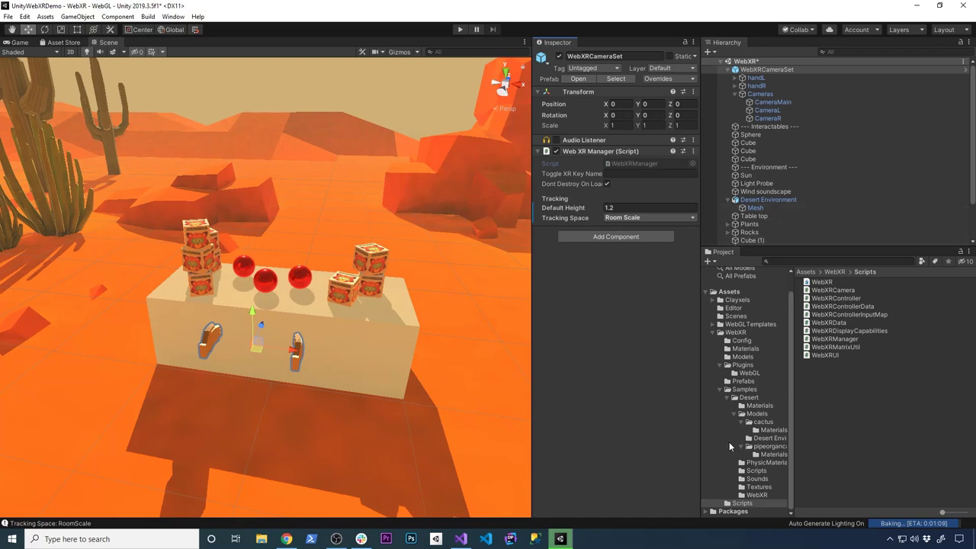
Step: Browse Plugins/WebGL, then select handL, widen the Inspector and collapse its Animator component
{"action": "left_click", "coordinate": [741, 373]}
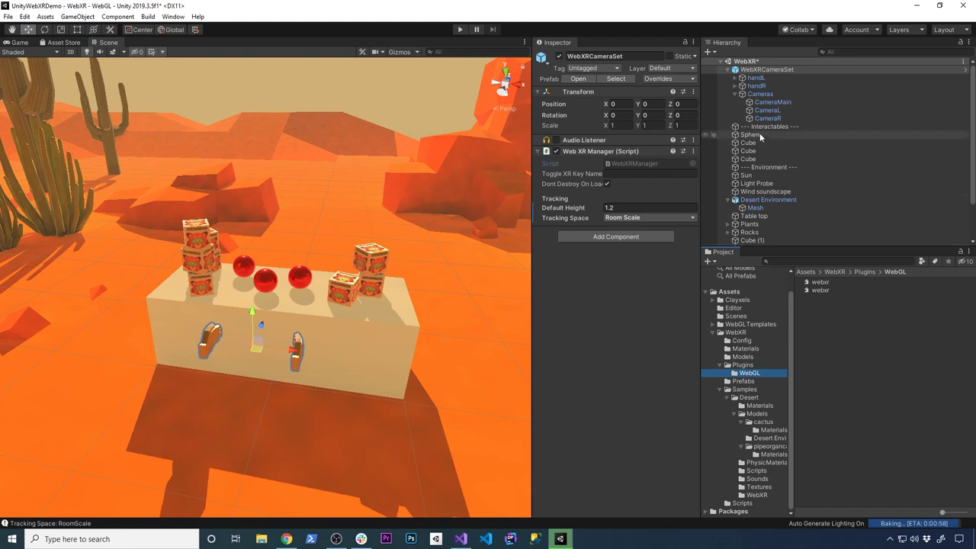
{"action": "left_click", "coordinate": [756, 78]}
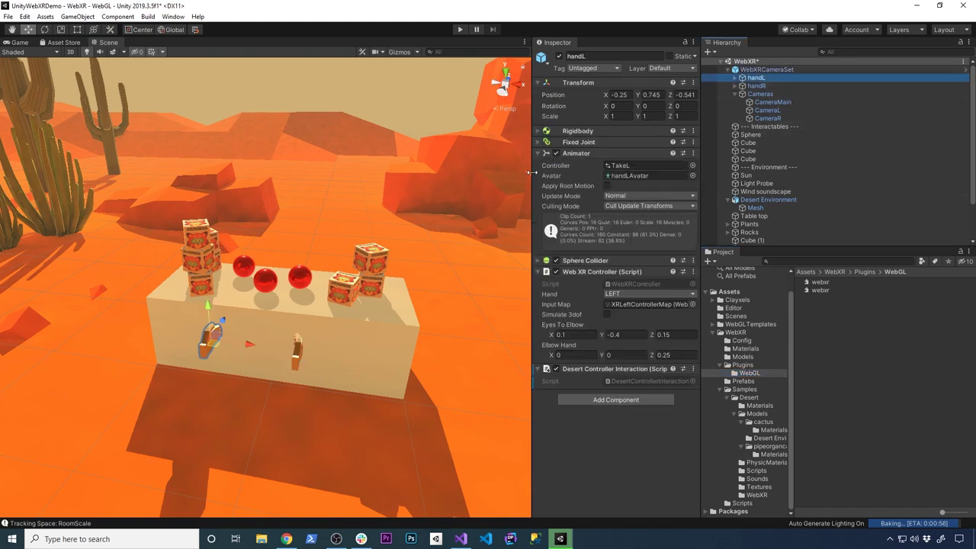
{"action": "left_click_drag", "start_coordinate": [531, 172], "coordinate": [416, 177]}
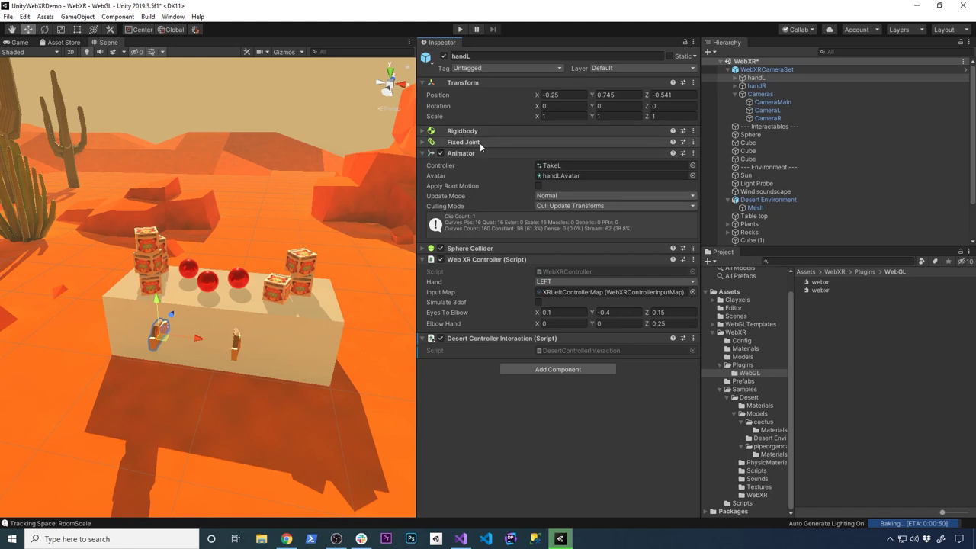
{"action": "left_click", "coordinate": [423, 154]}
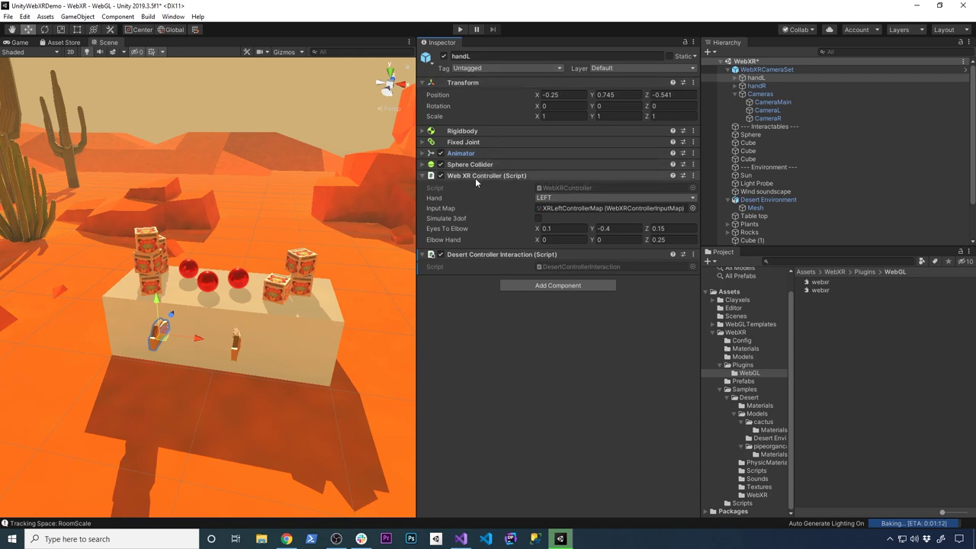
{"action": "scroll", "coordinate": [157, 308], "scroll_direction": "up", "scroll_amount": 2}
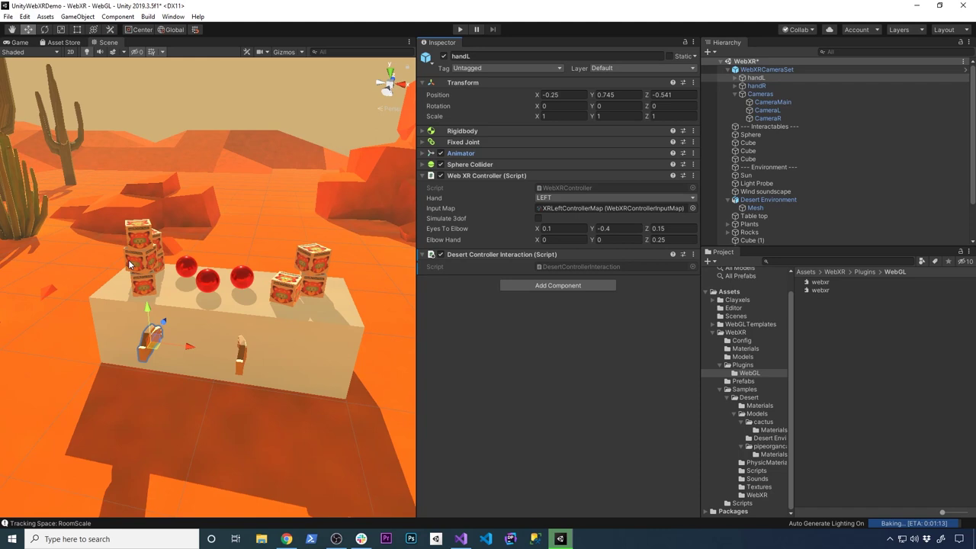
Step: Check XRLeftControllerMap's Trigger/TriggerLeft and Grip/GripLeft mappings, then reselect handL
{"action": "left_click", "coordinate": [569, 207]}
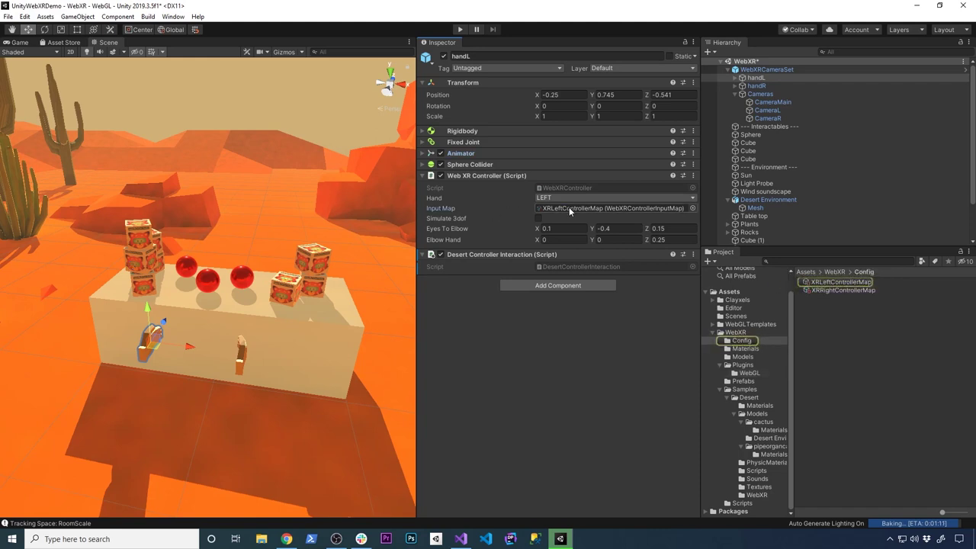
{"action": "left_click", "coordinate": [850, 282]}
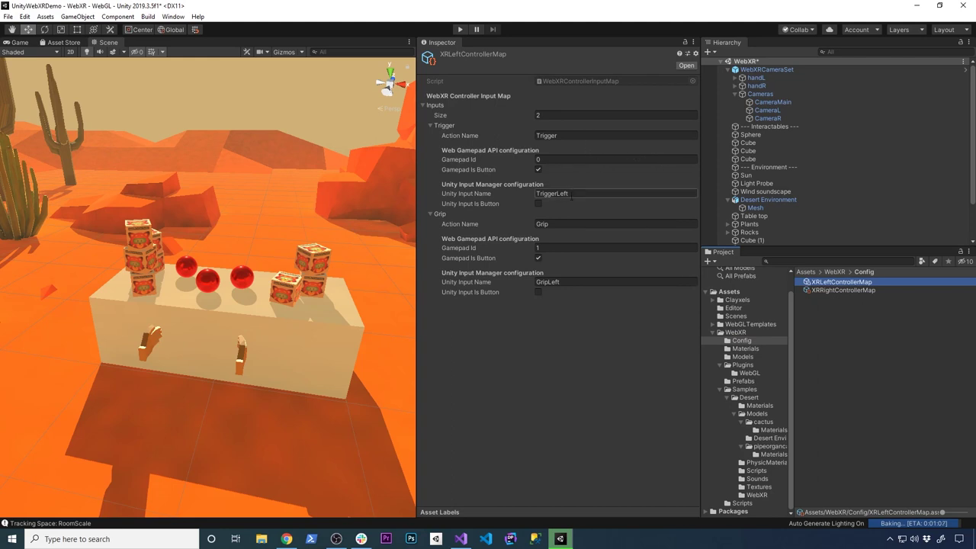
{"action": "left_click", "coordinate": [559, 134]}
{"action": "left_click", "coordinate": [563, 134]}
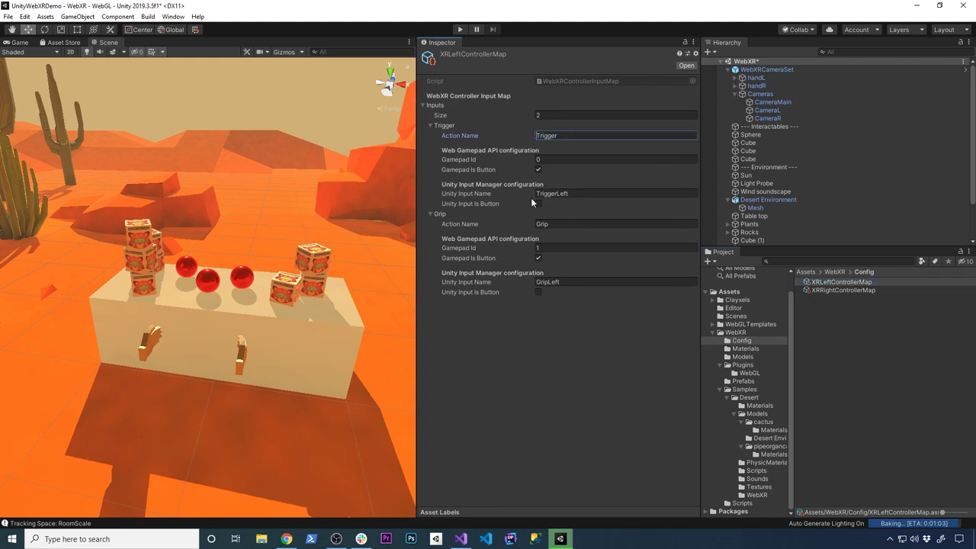
{"action": "left_click", "coordinate": [577, 192]}
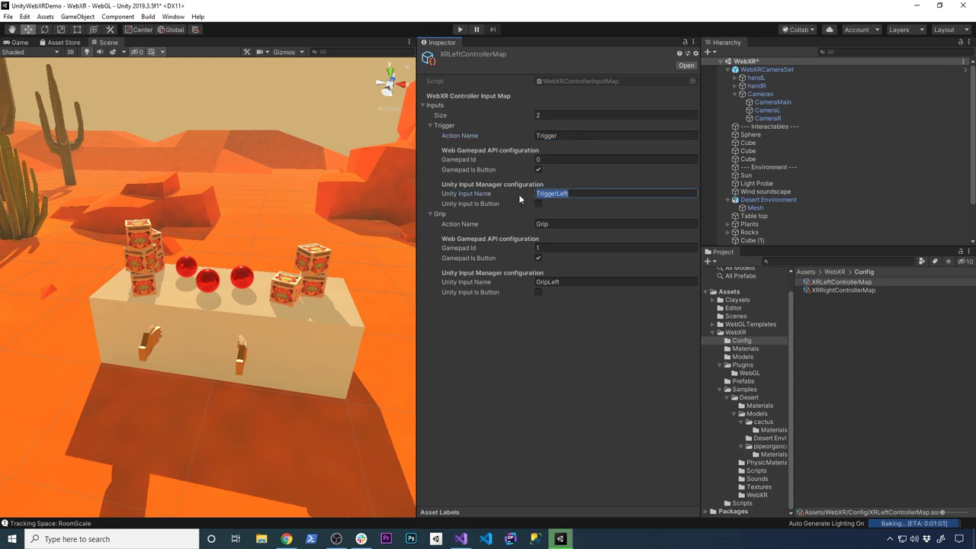
{"action": "left_click", "coordinate": [541, 223]}
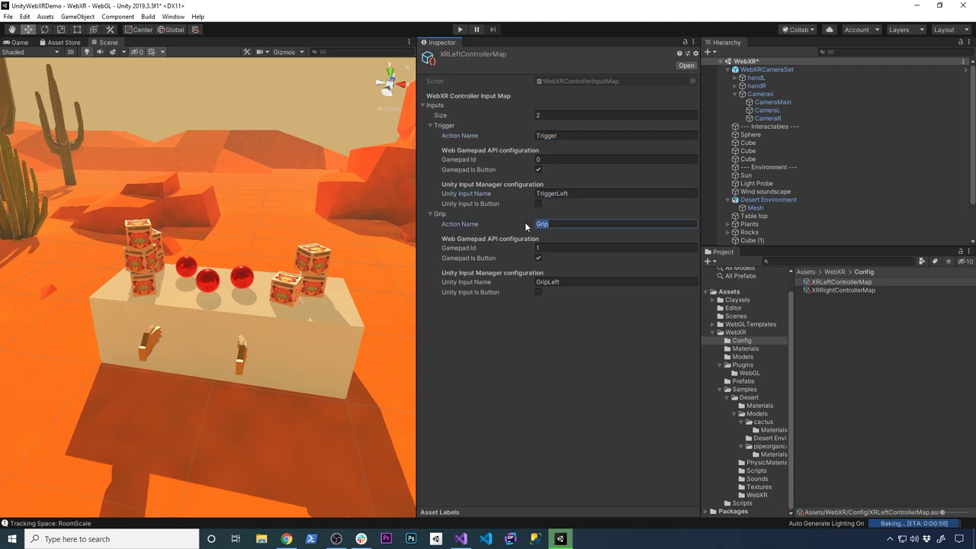
{"action": "left_click", "coordinate": [560, 281]}
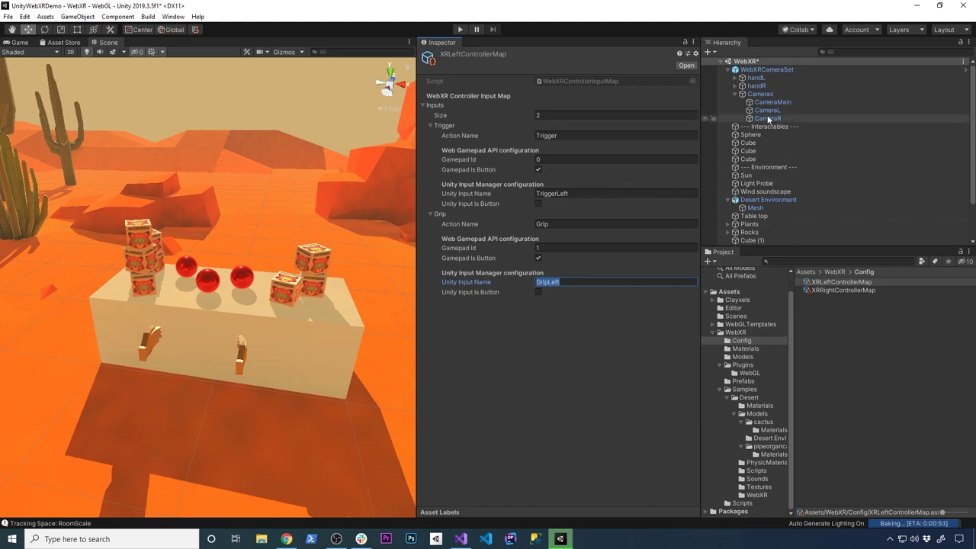
{"action": "left_click", "coordinate": [770, 78]}
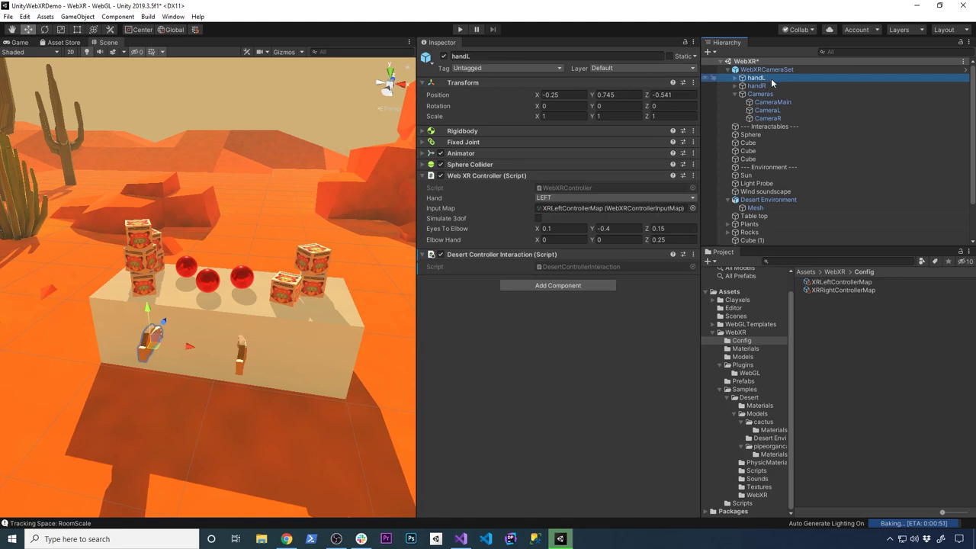
Step: Confirm handR's Web XR Controller is set to the RIGHT hand
{"action": "left_click", "coordinate": [770, 85]}
{"action": "left_click", "coordinate": [567, 198]}
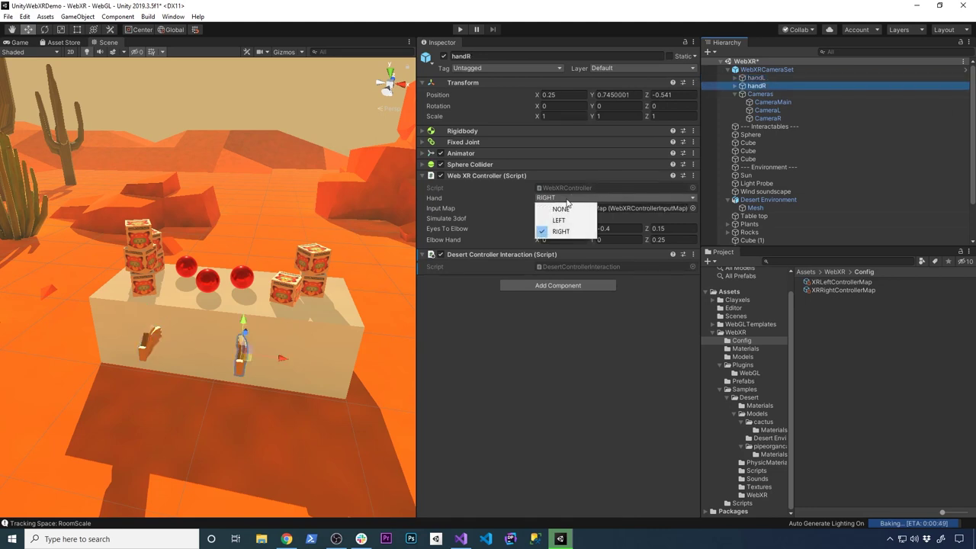
{"action": "left_click", "coordinate": [564, 196]}
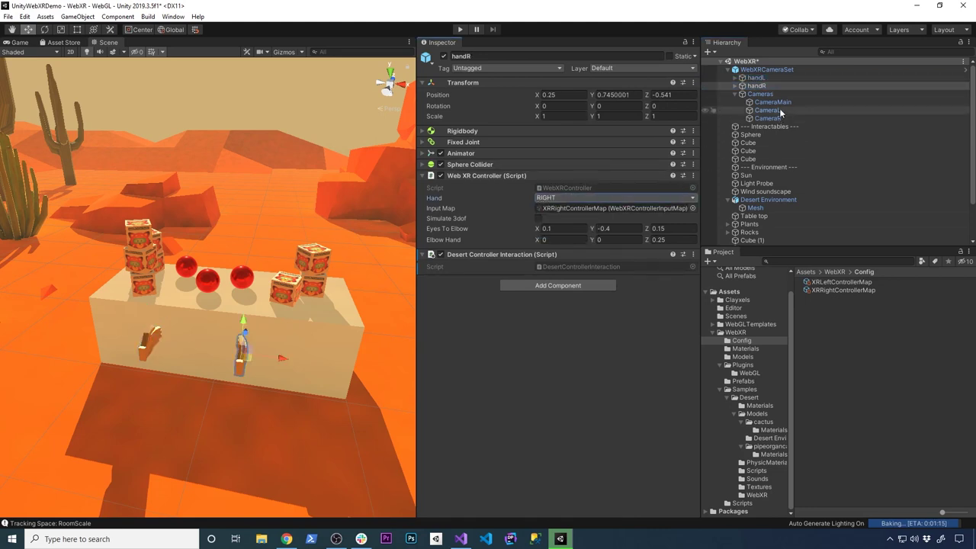
{"action": "scroll", "coordinate": [786, 155], "scroll_direction": "down", "scroll_amount": 2}
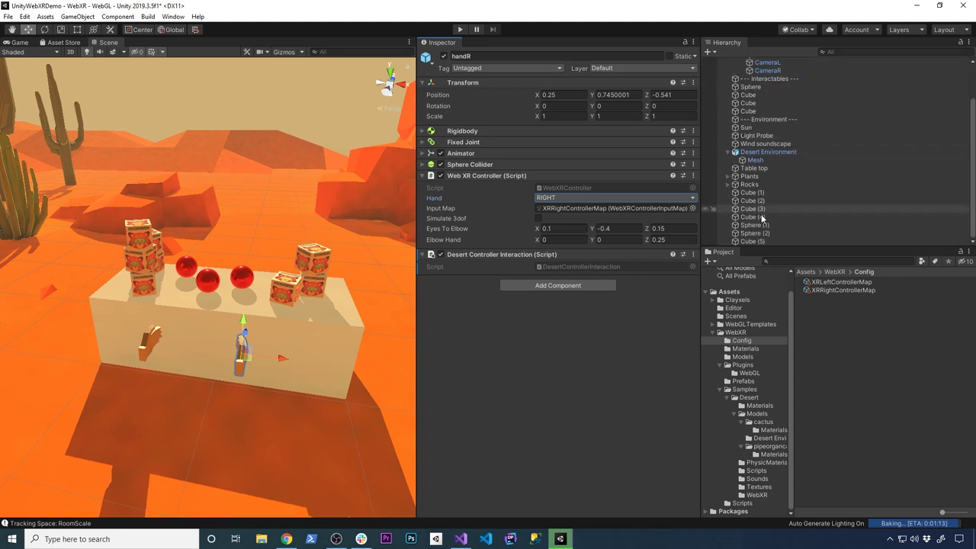
Step: Frame the Desert Environment, then check WebXRCameraSet's Room Scale tracking and 1.2 default height
{"action": "double_click", "coordinate": [767, 151]}
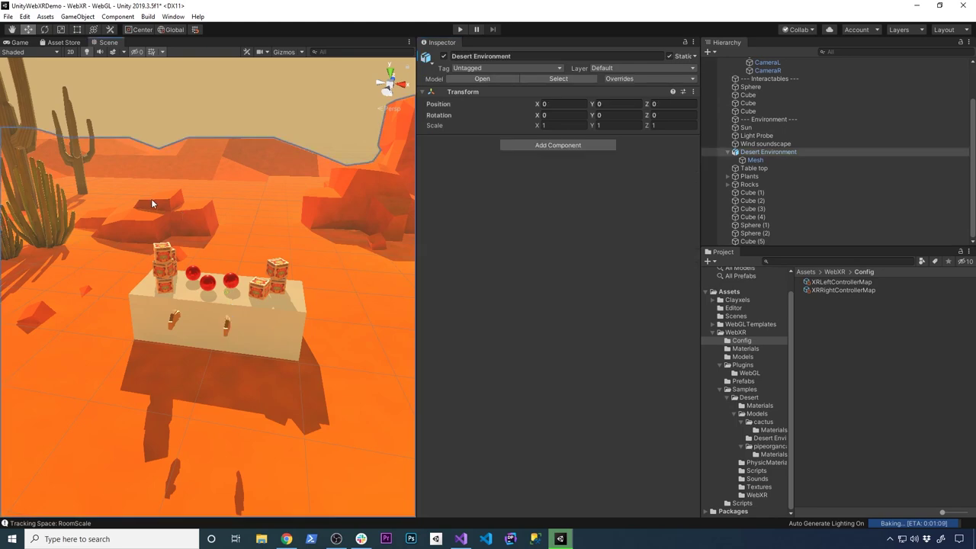
{"action": "scroll", "coordinate": [211, 185], "scroll_direction": "down", "scroll_amount": 3}
{"action": "scroll", "coordinate": [213, 182], "scroll_direction": "up", "scroll_amount": 3}
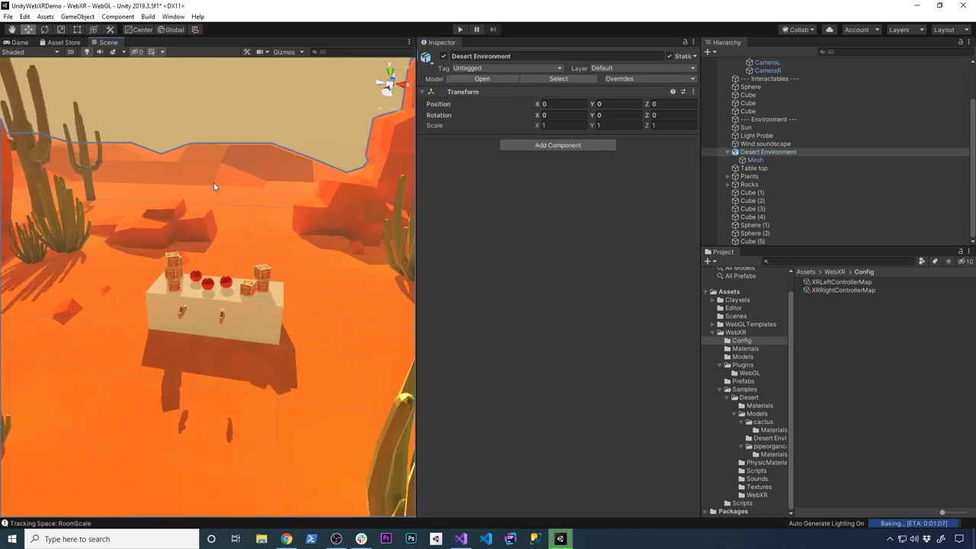
{"action": "scroll", "coordinate": [828, 84], "scroll_direction": "up", "scroll_amount": 2}
{"action": "left_click", "coordinate": [727, 69]}
{"action": "left_click", "coordinate": [765, 70]}
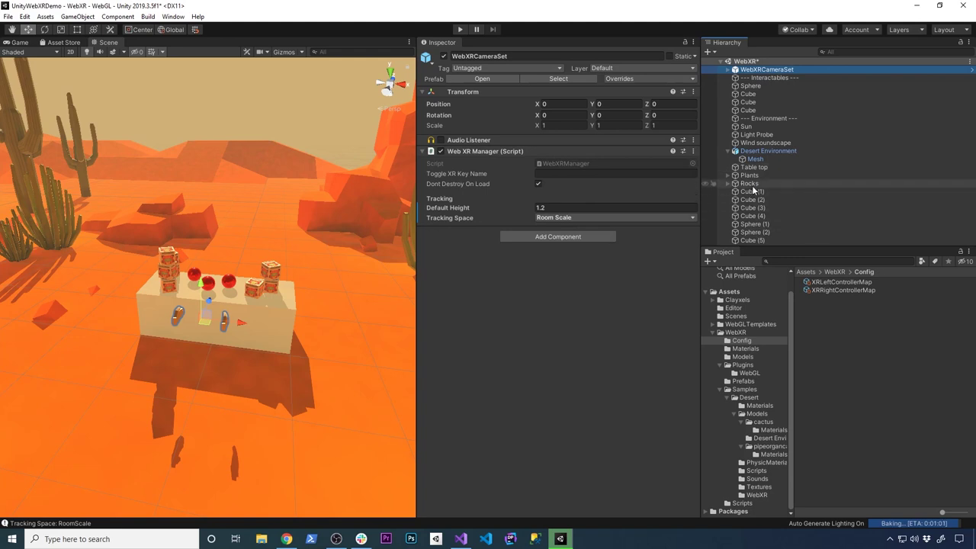
{"action": "left_click", "coordinate": [11, 18]}
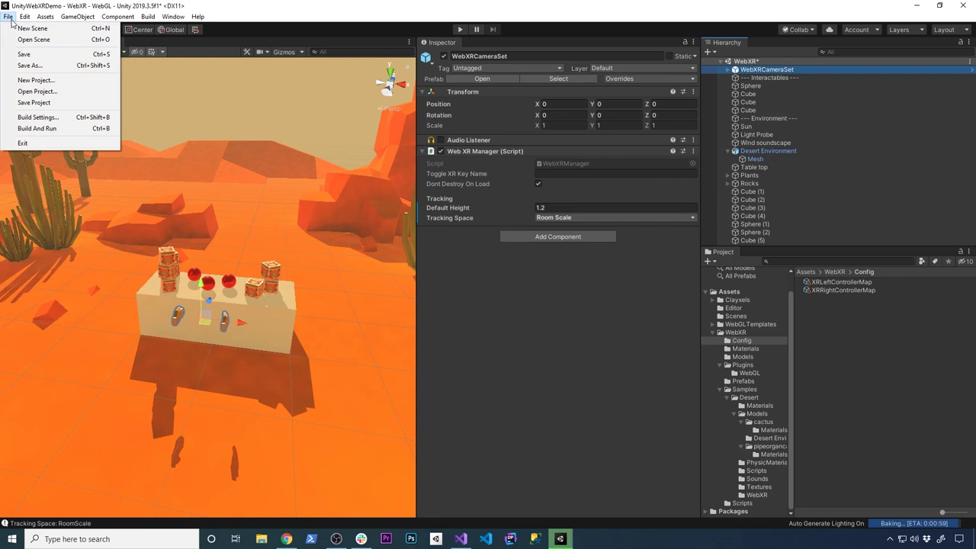
Step: Add the open Desert WebXR scene to the WebGL build list in Build Settings
{"action": "left_click", "coordinate": [38, 117]}
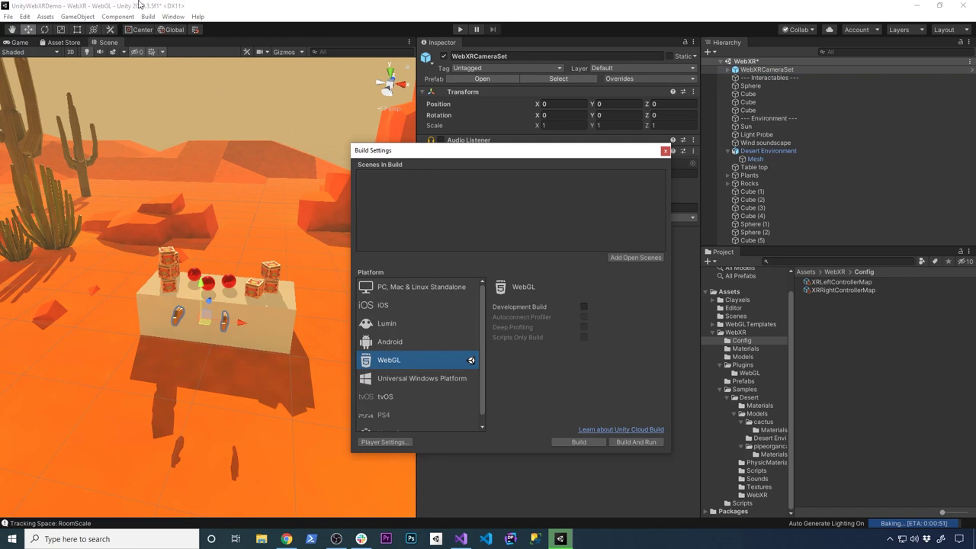
{"action": "left_click", "coordinate": [628, 258]}
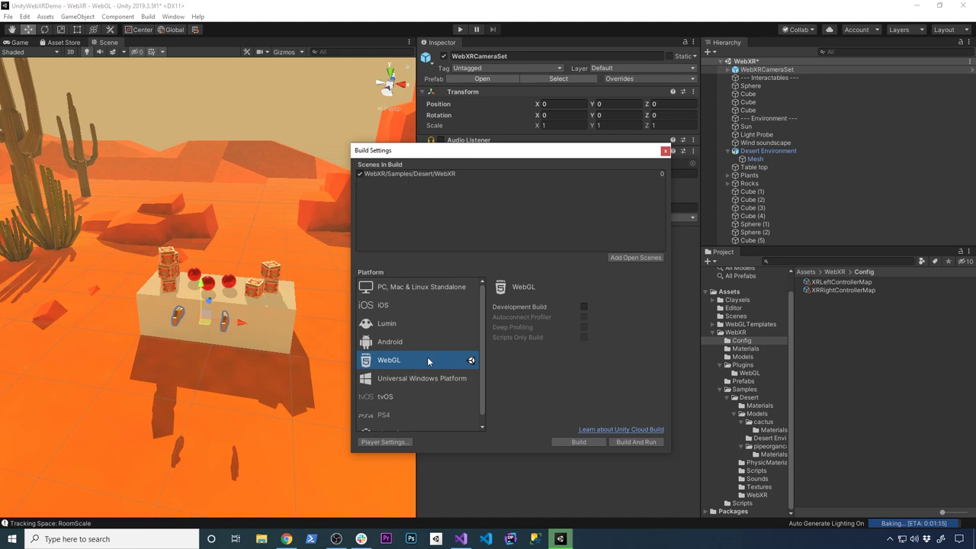
{"action": "left_click", "coordinate": [381, 442]}
Step: Set the WebGL player's WebGL Template to WebXR under Resolution and Presentation
{"action": "left_click", "coordinate": [297, 232]}
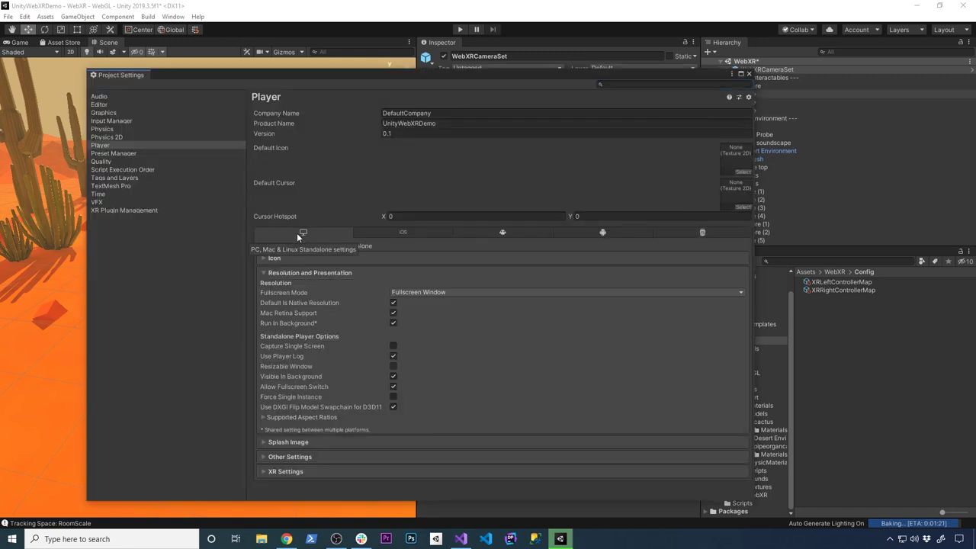
{"action": "left_click", "coordinate": [283, 470]}
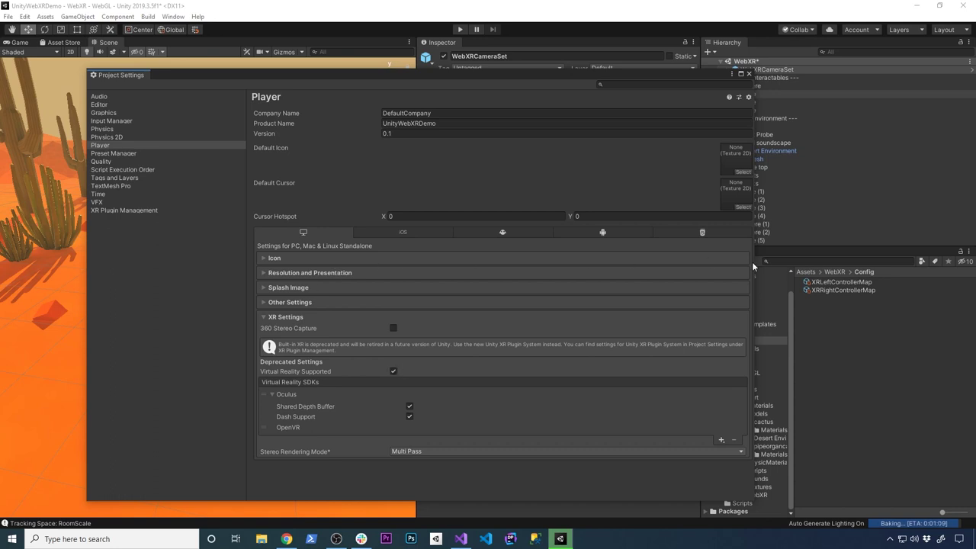
{"action": "left_click", "coordinate": [700, 231]}
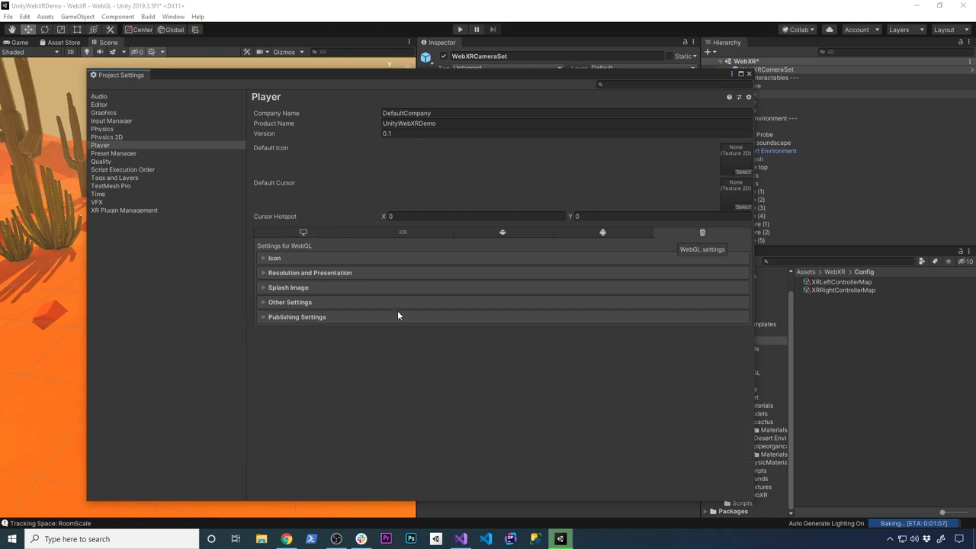
{"action": "left_click", "coordinate": [301, 273]}
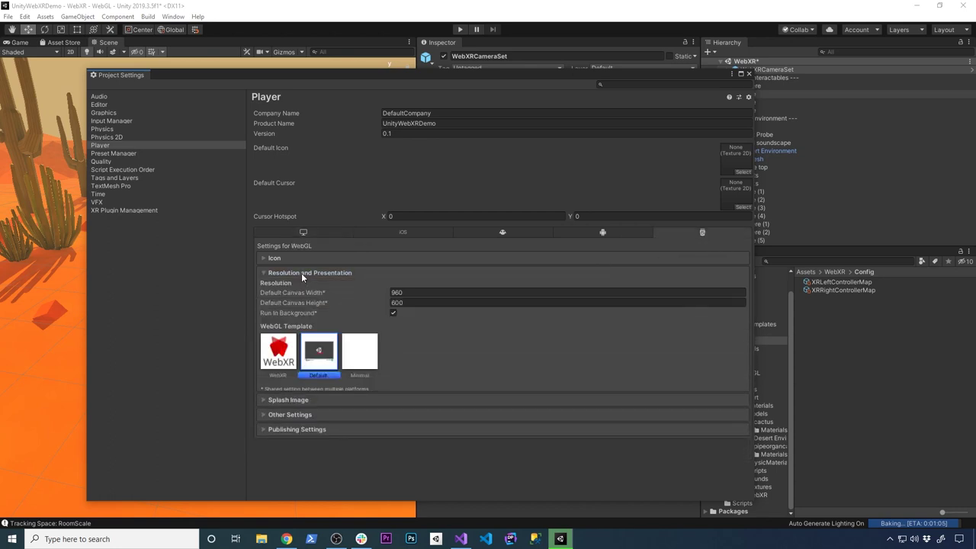
{"action": "left_click", "coordinate": [279, 351]}
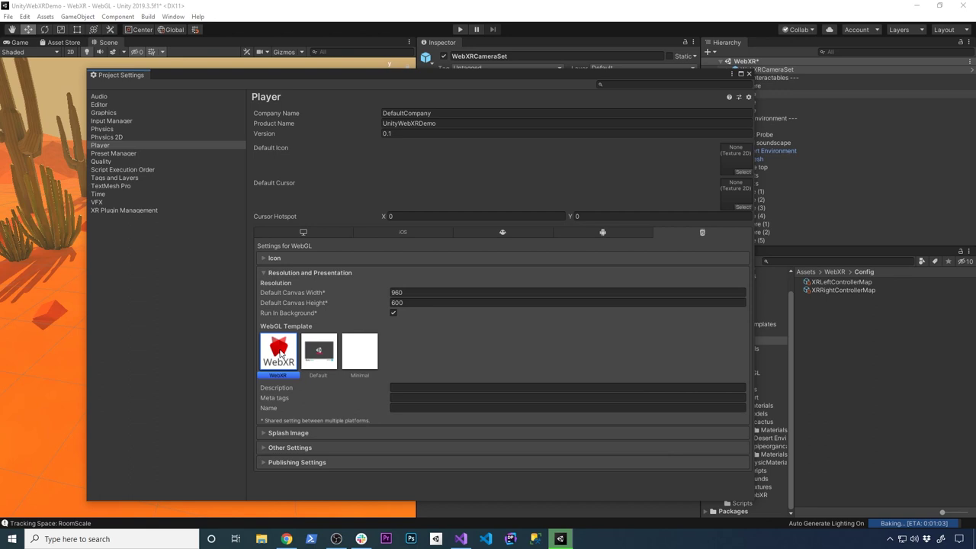
{"action": "left_click", "coordinate": [430, 388]}
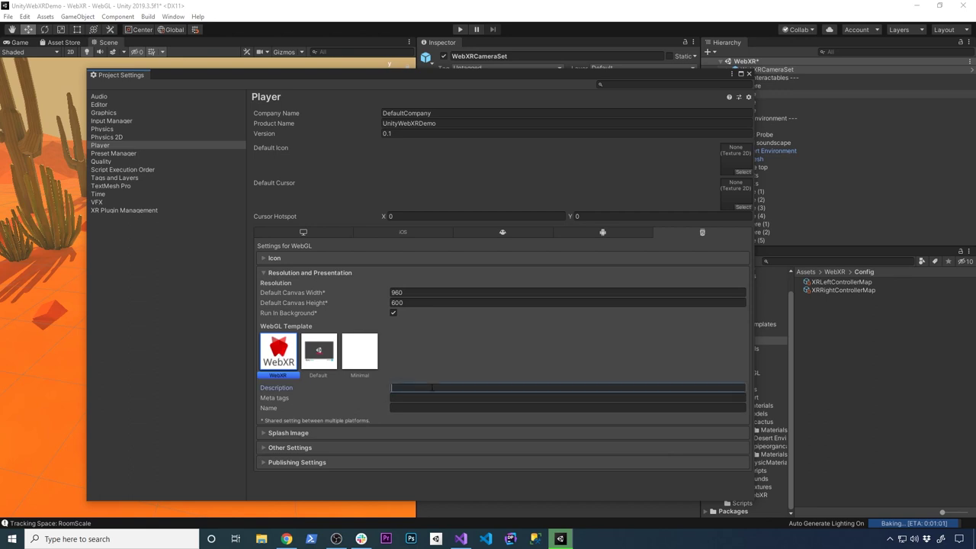
{"action": "left_click", "coordinate": [421, 397]}
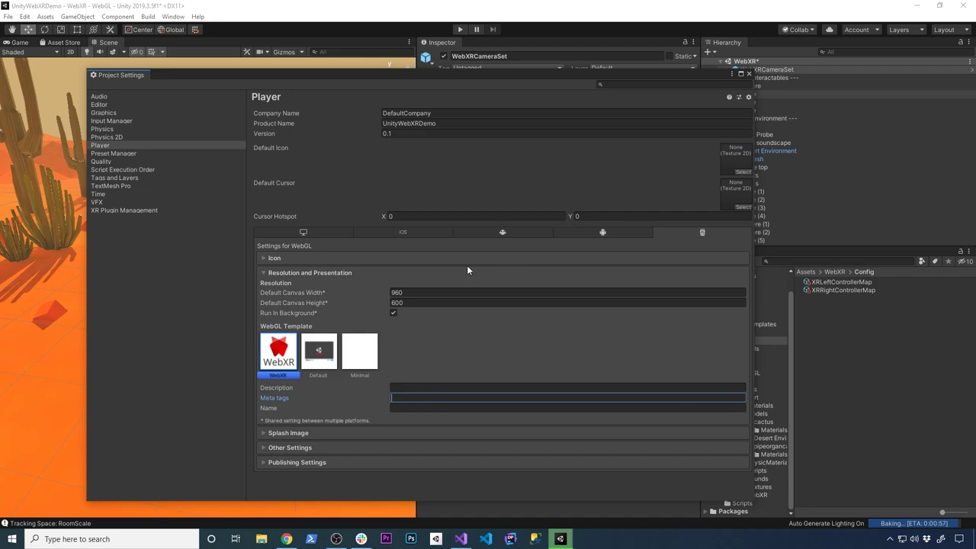
Step: Start Build And Run for WebGL, choosing the Desktop as the build folder
{"action": "left_click", "coordinate": [749, 75]}
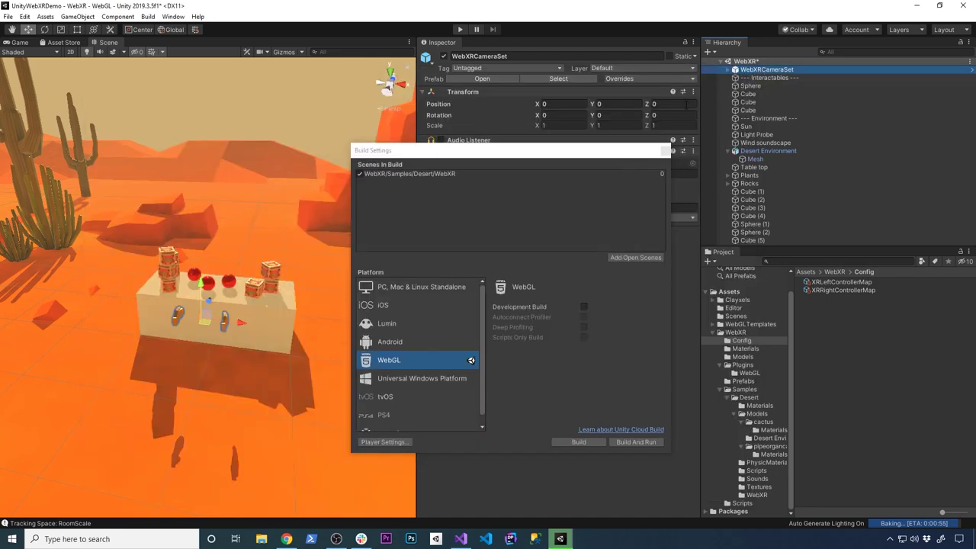
{"action": "left_click", "coordinate": [621, 440]}
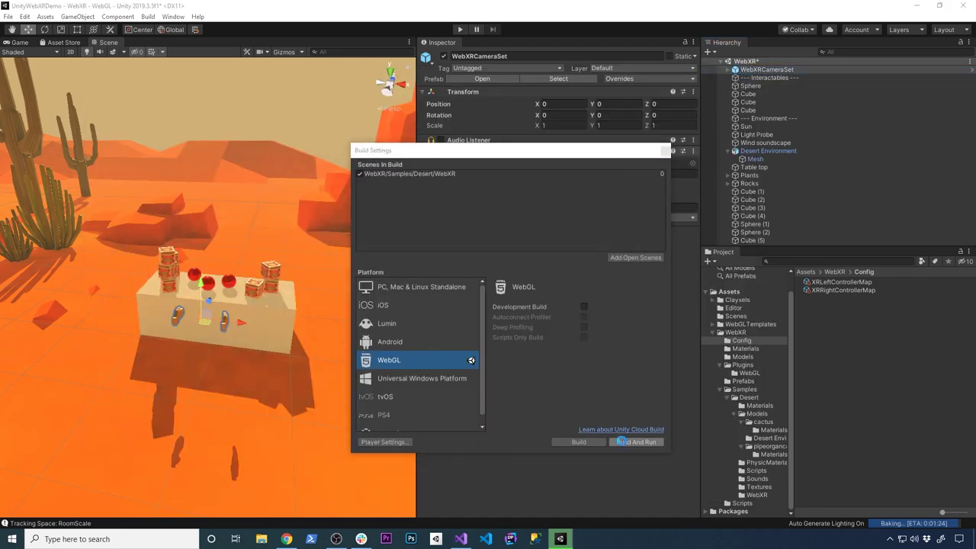
{"action": "left_click", "coordinate": [370, 250]}
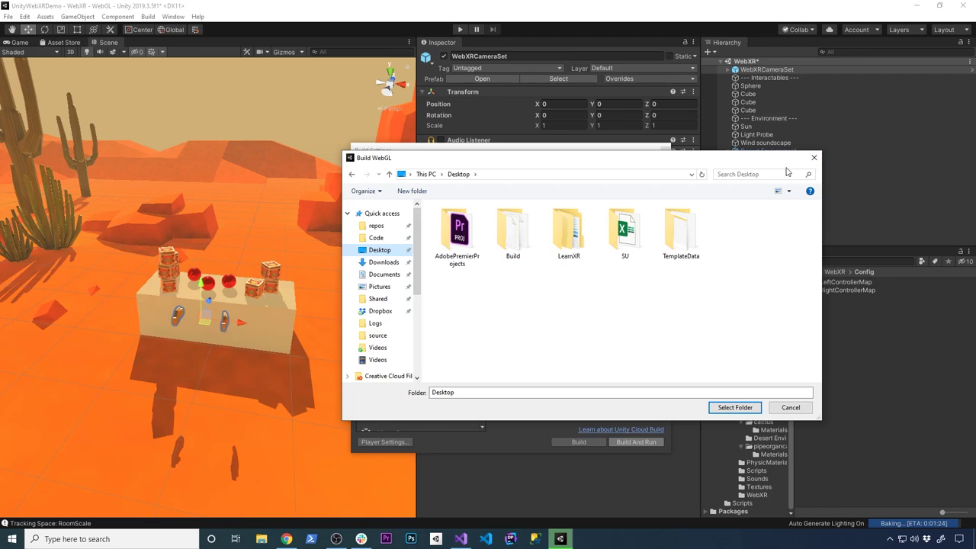
{"action": "left_click_drag", "start_coordinate": [756, 163], "coordinate": [526, 195]}
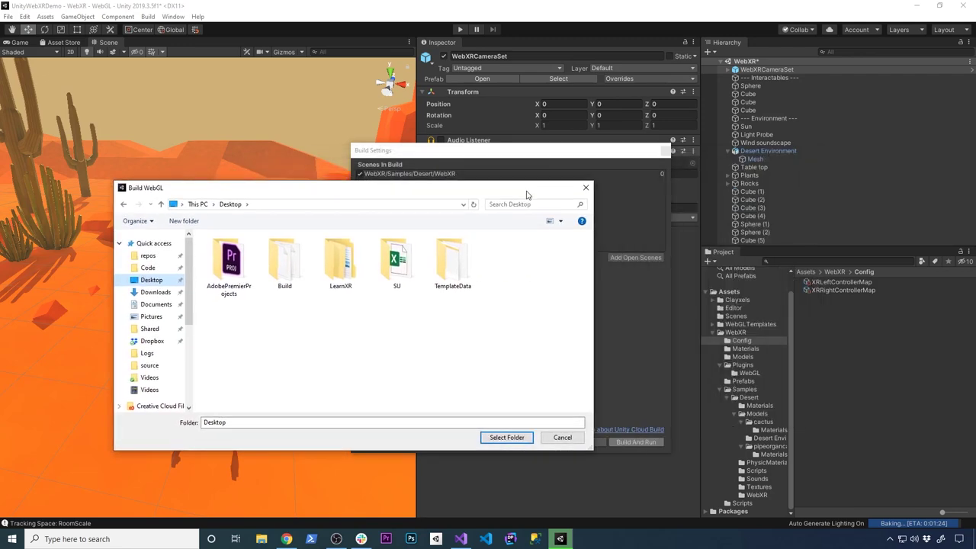